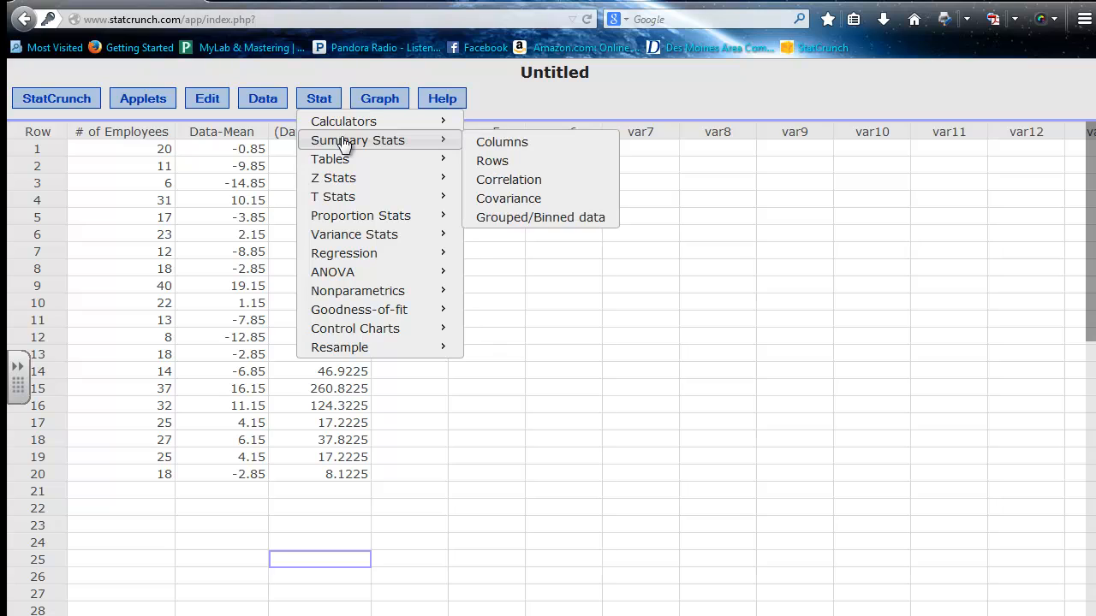
Start column summary statistics and select # of Employees as the column to summarize
click(513, 152)
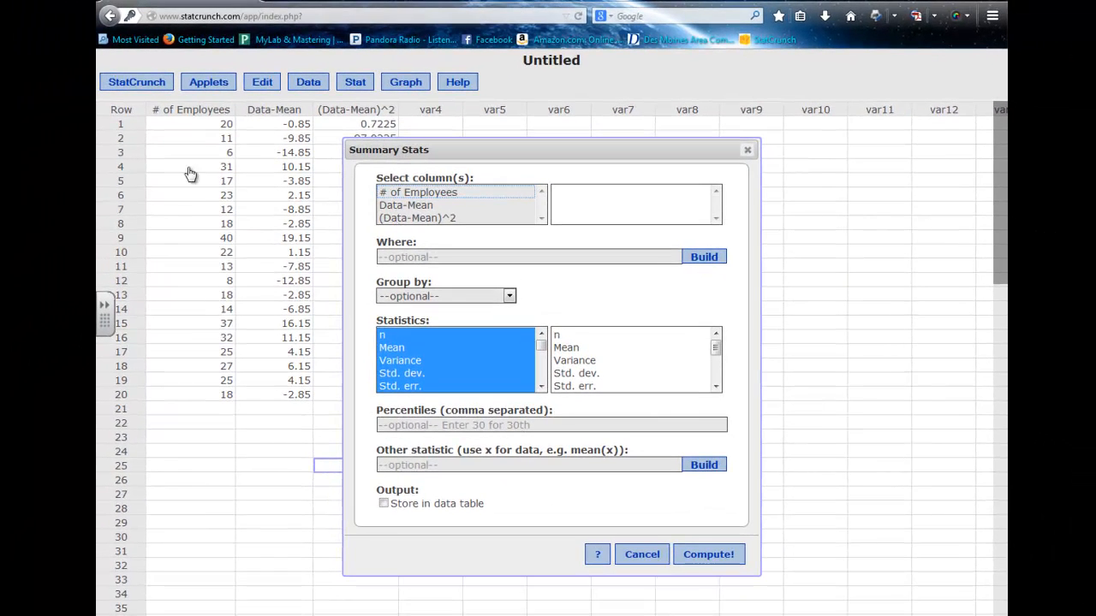
click(430, 192)
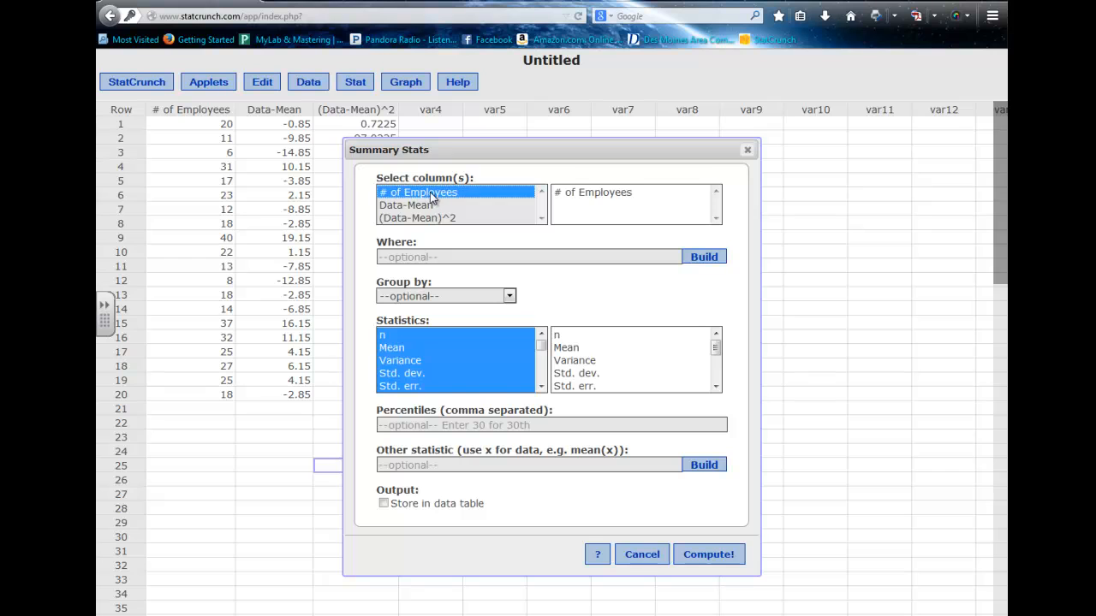
Try selecting Data-Mean and (Data-Mean)^2 together with # of Employees, and return to # of Employees alone
click(430, 203)
click(433, 194)
ctrl+click(434, 205)
ctrl+click(438, 217)
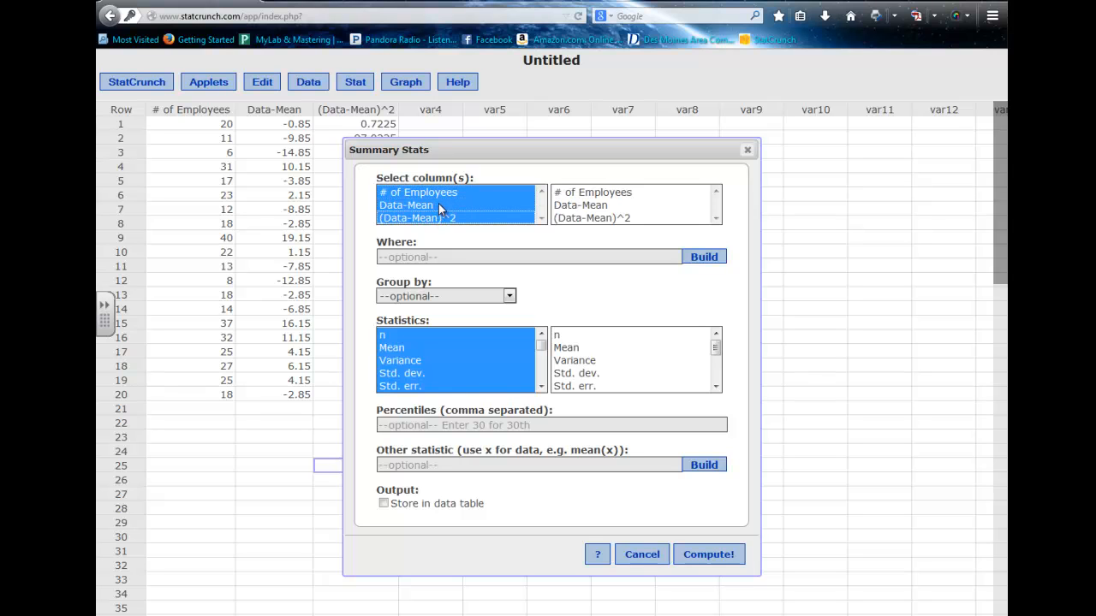
click(442, 195)
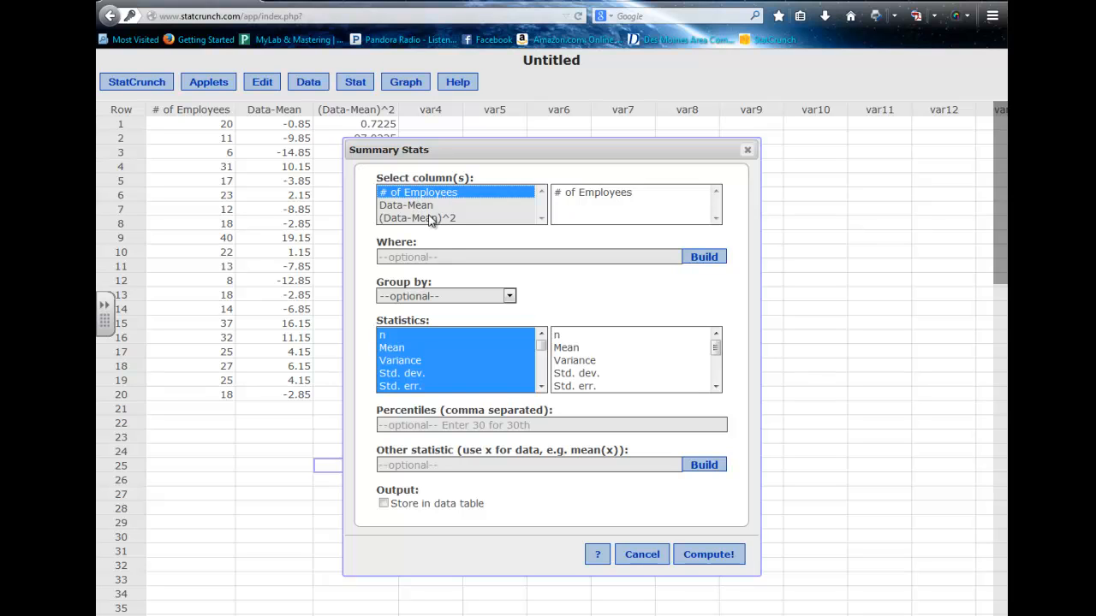
ctrl+click(432, 218)
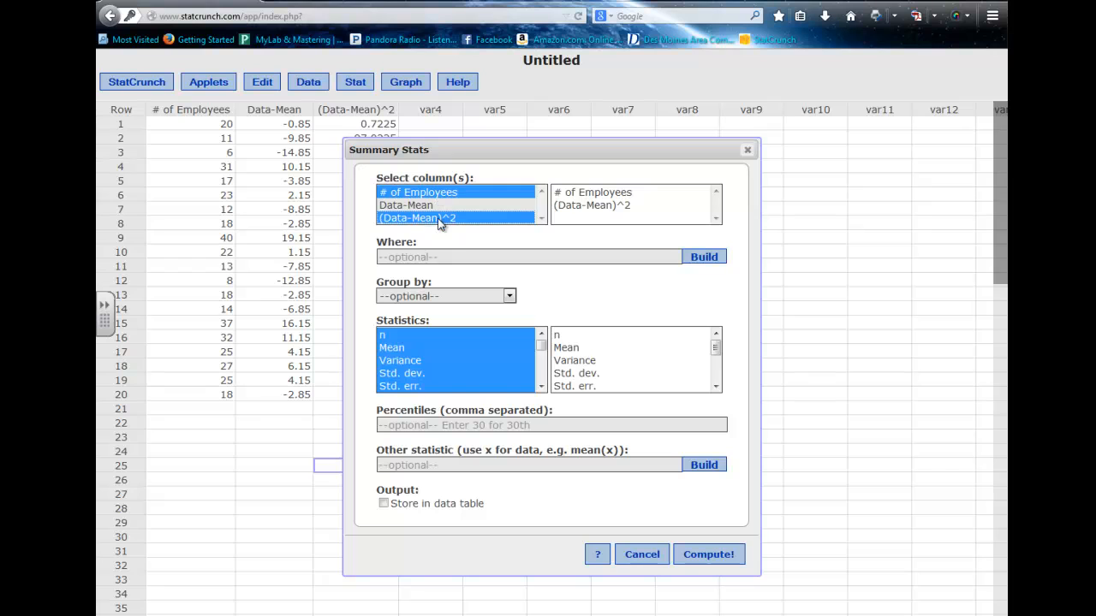
ctrl+click(428, 217)
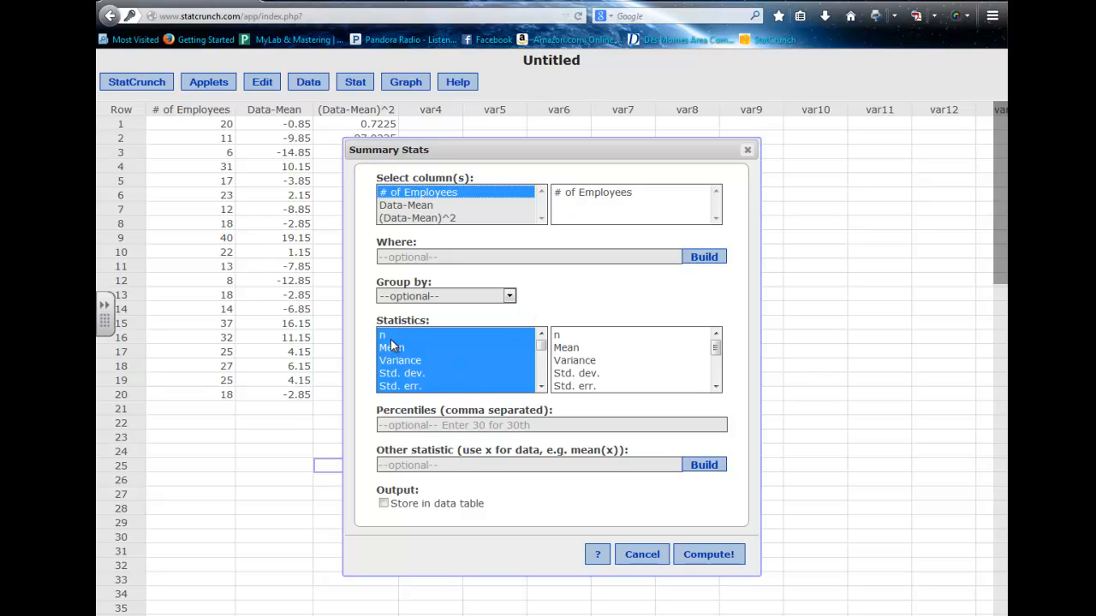
Replace the default statistics with n, Mean, Std. dev., Min, Q1 and Median, chosen in that order
click(391, 340)
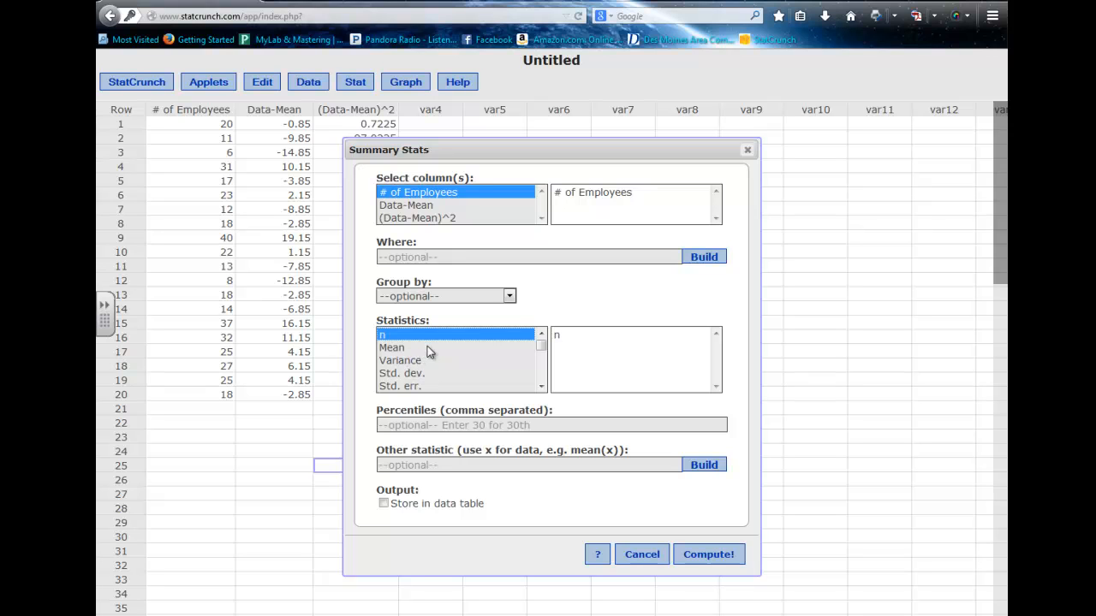
ctrl+click(415, 349)
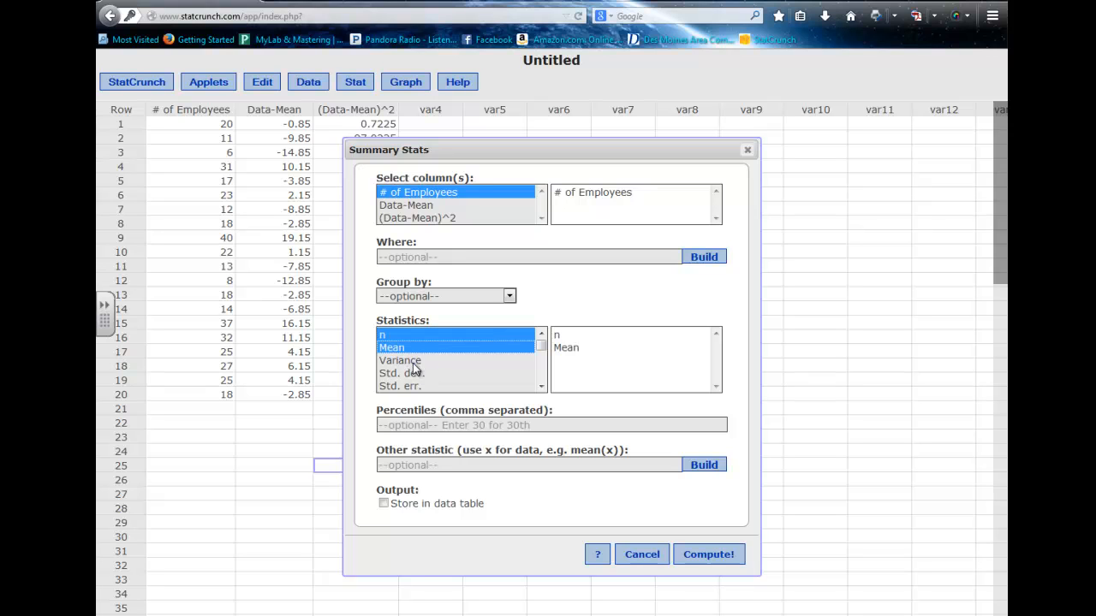
ctrl+click(445, 374)
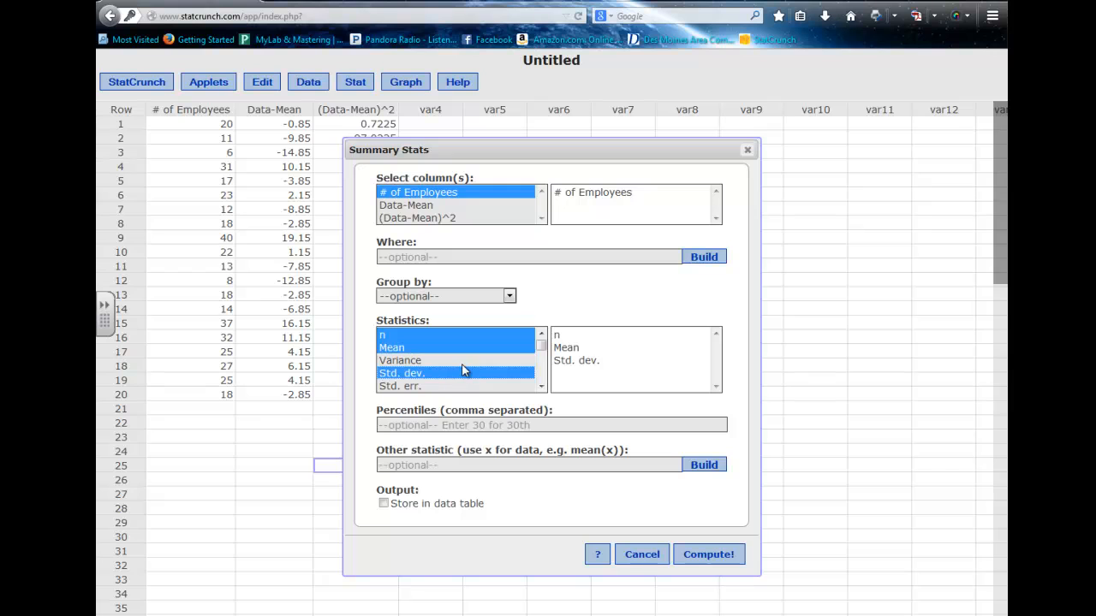
scroll(462, 369, down, 1)
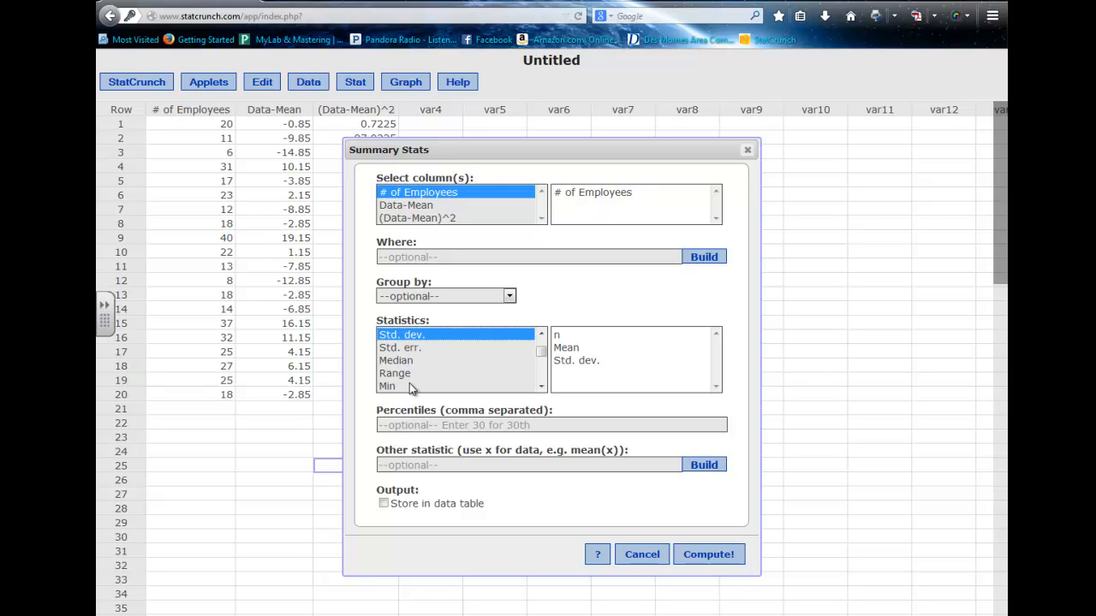
ctrl+click(409, 386)
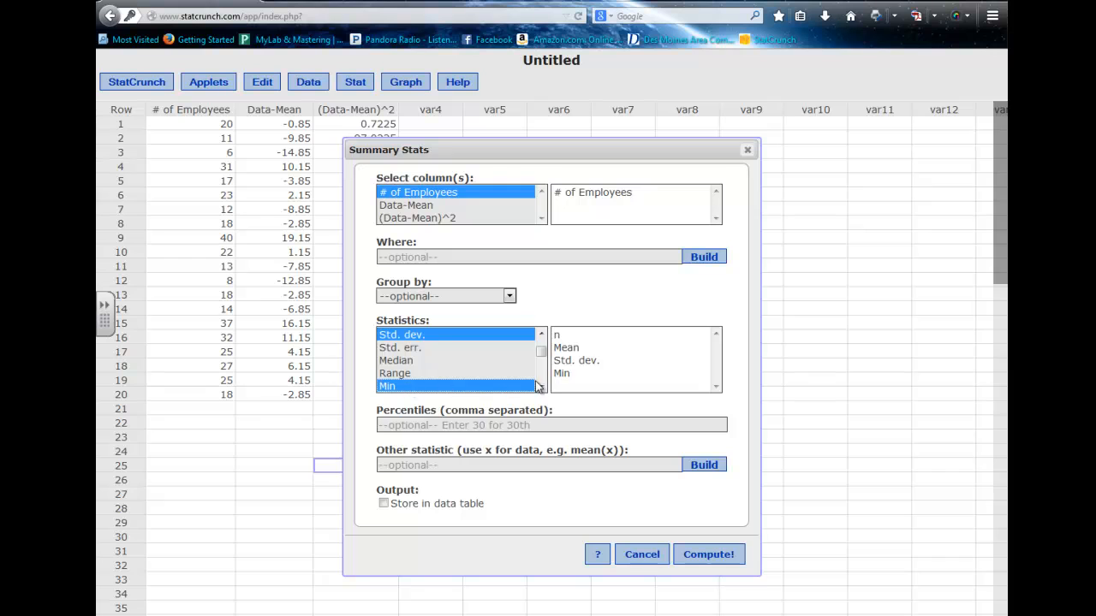
scroll(537, 387, down, 1)
ctrl+click(408, 374)
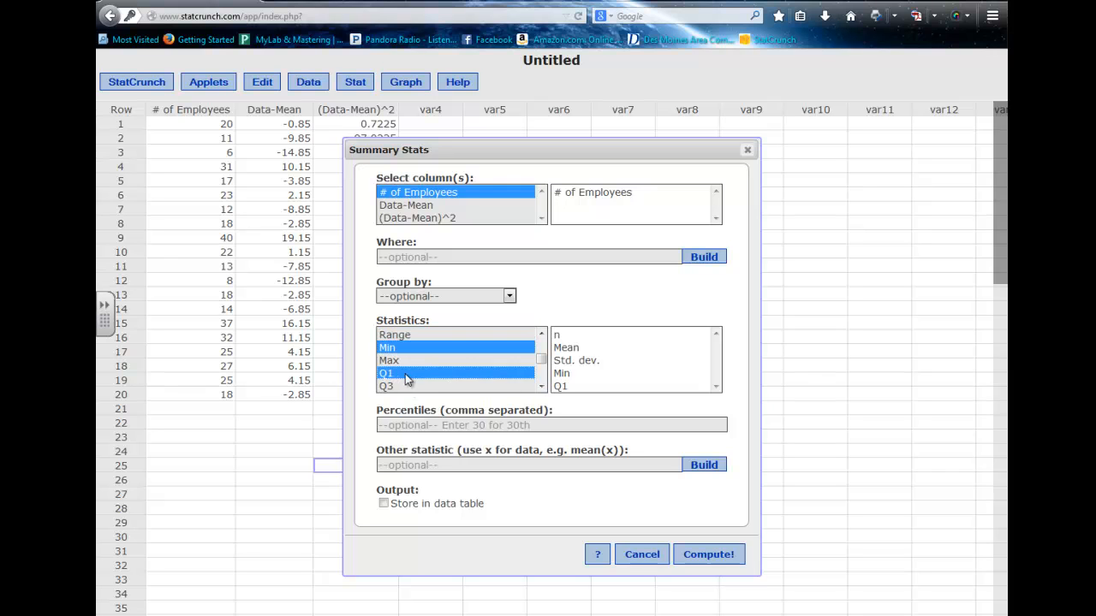
scroll(407, 376, up, 1)
ctrl+click(408, 363)
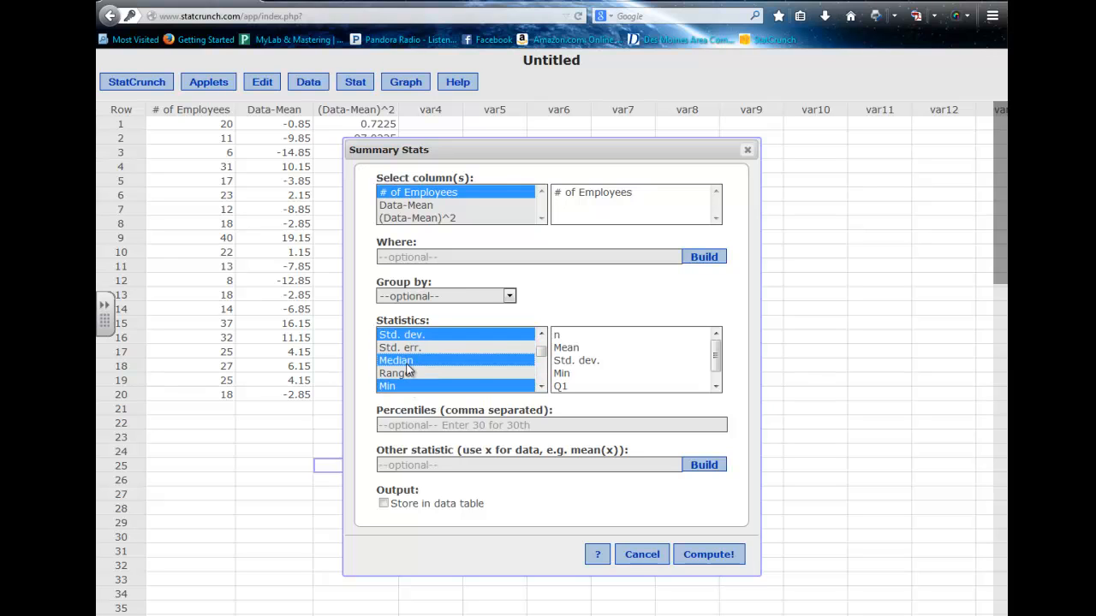
Add Q3, Max, Sum and IQR, in that order, to the chosen statistics
scroll(715, 368, down, 1)
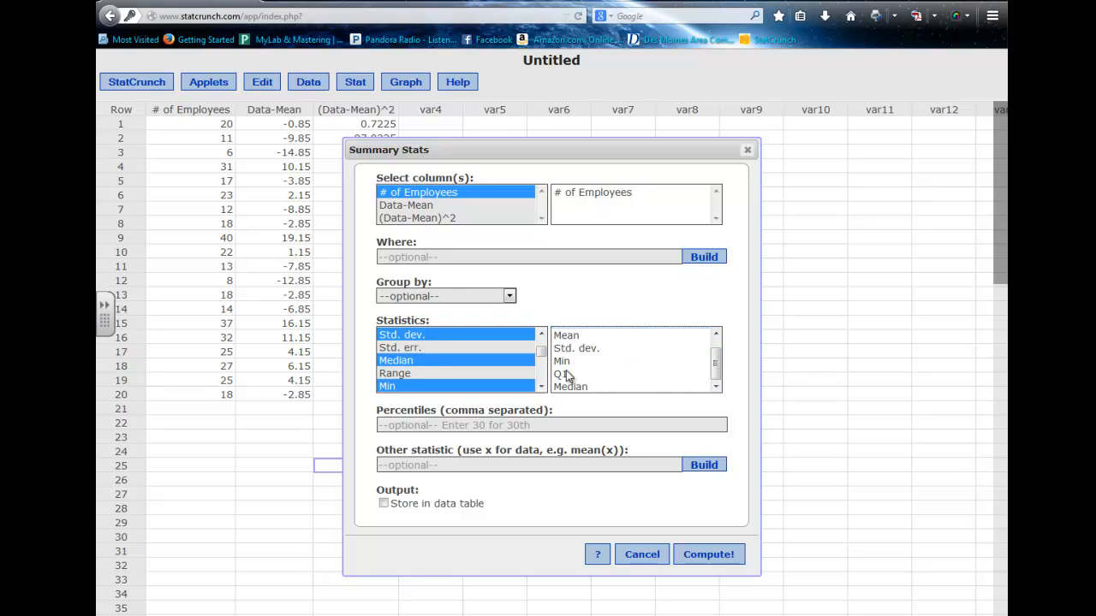
scroll(543, 389, down, 1)
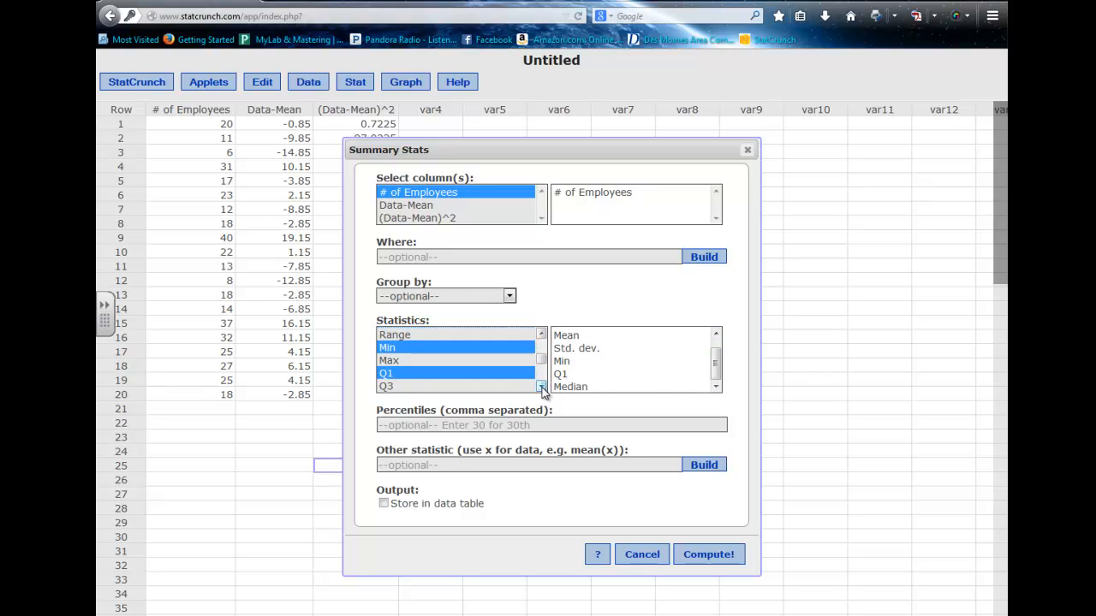
ctrl+click(397, 385)
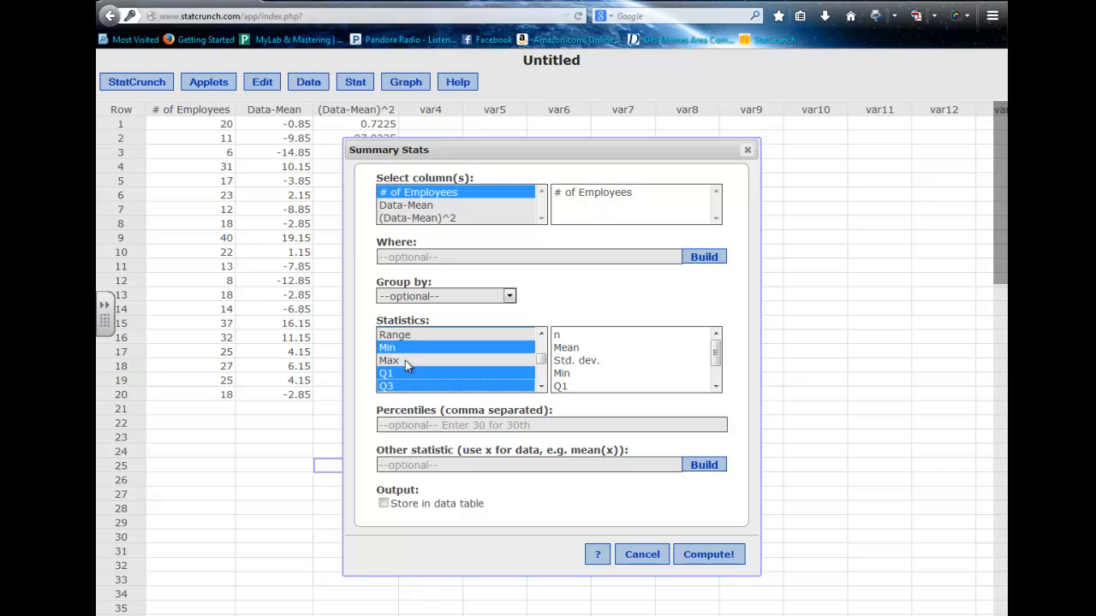
scroll(405, 360, down, 3)
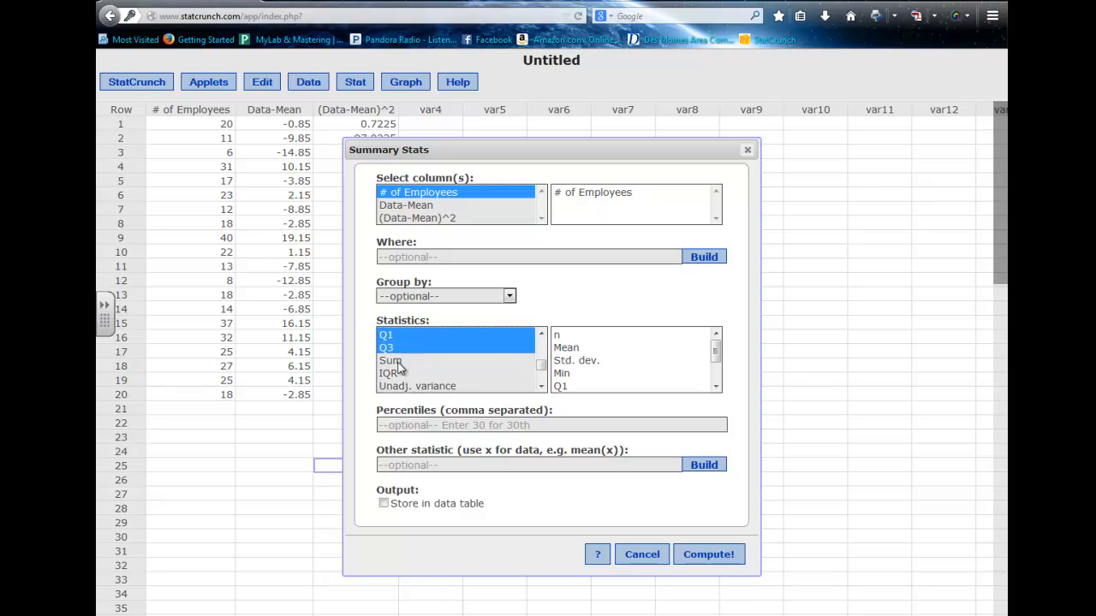
ctrl+click(398, 363)
ctrl+click(398, 376)
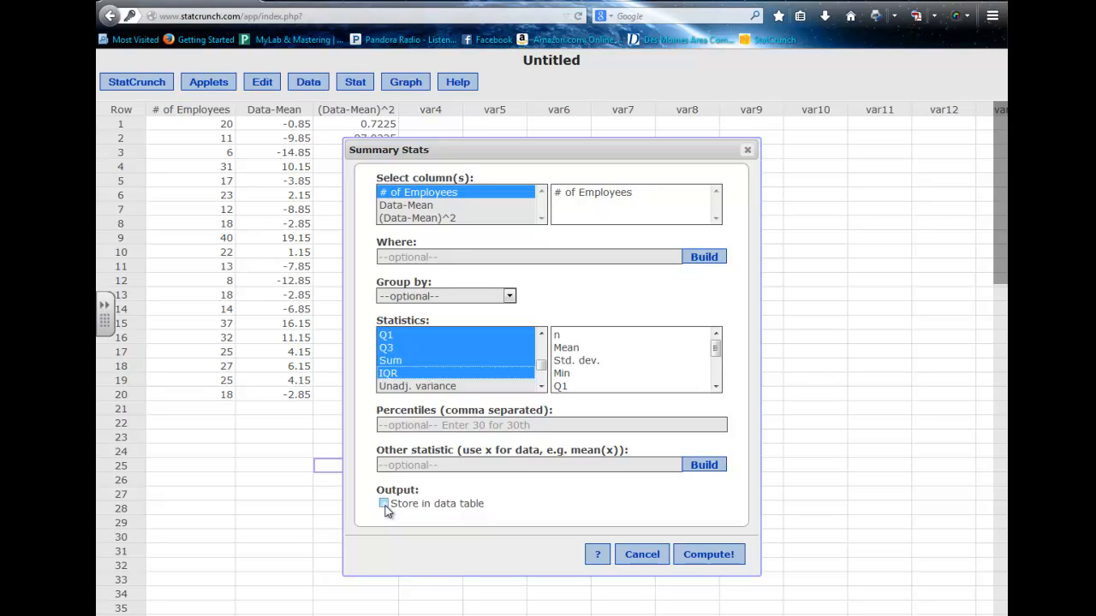
Request the percentiles 10, 20, 30, 40, 60, 70, 80 and 90 for the summary
click(422, 424)
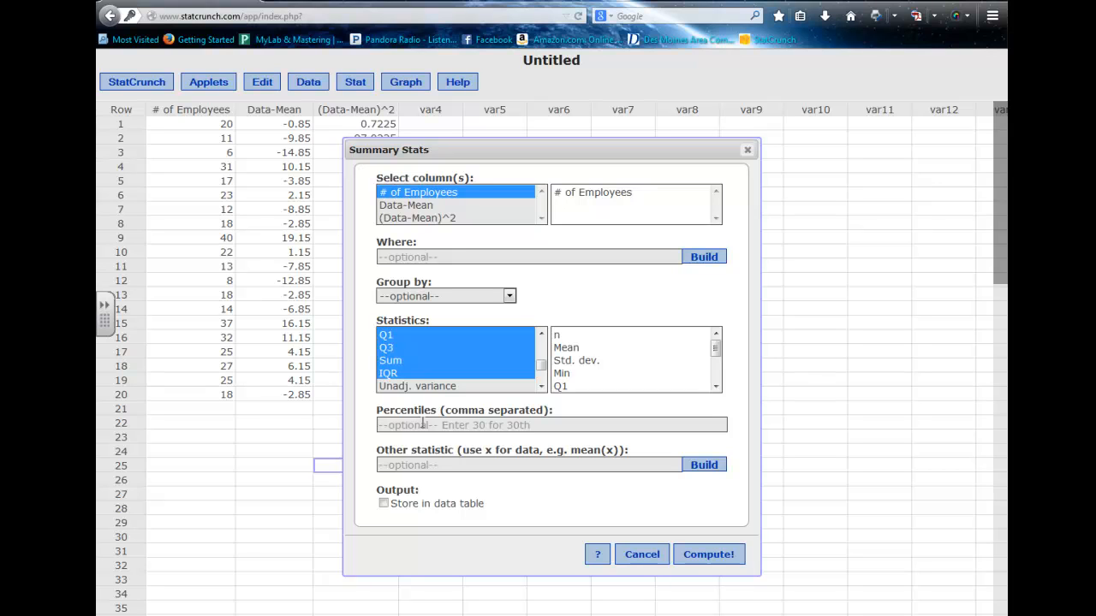
text(10, 20,)
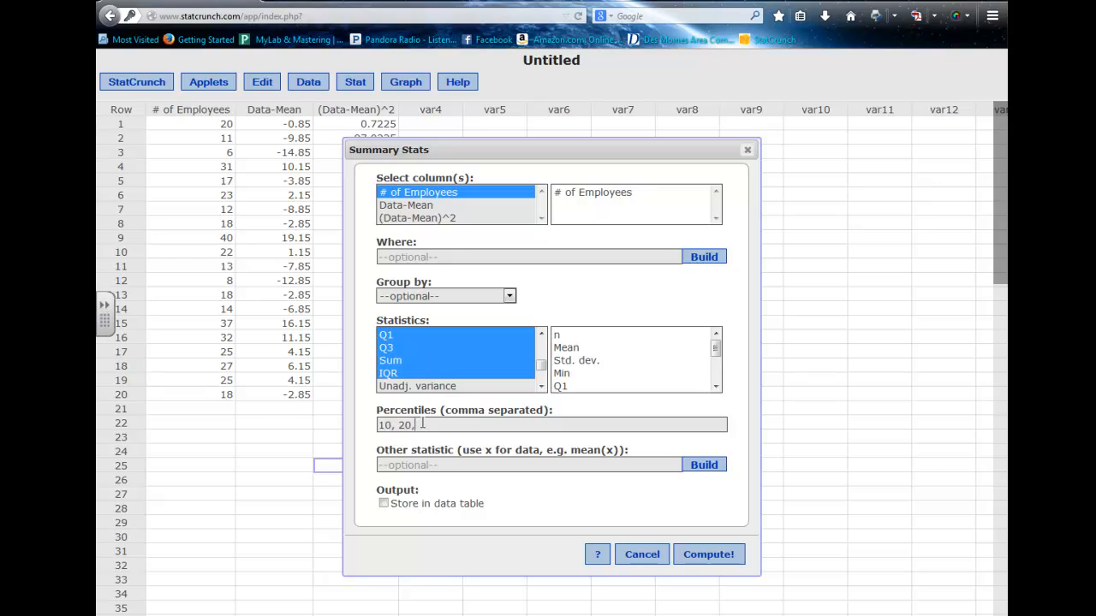
text( 30,, 40)
key(BackSpace)
key(BackSpace)
Compute the summary statistics with the output stored in the data table, and close the results window
click(384, 503)
click(706, 555)
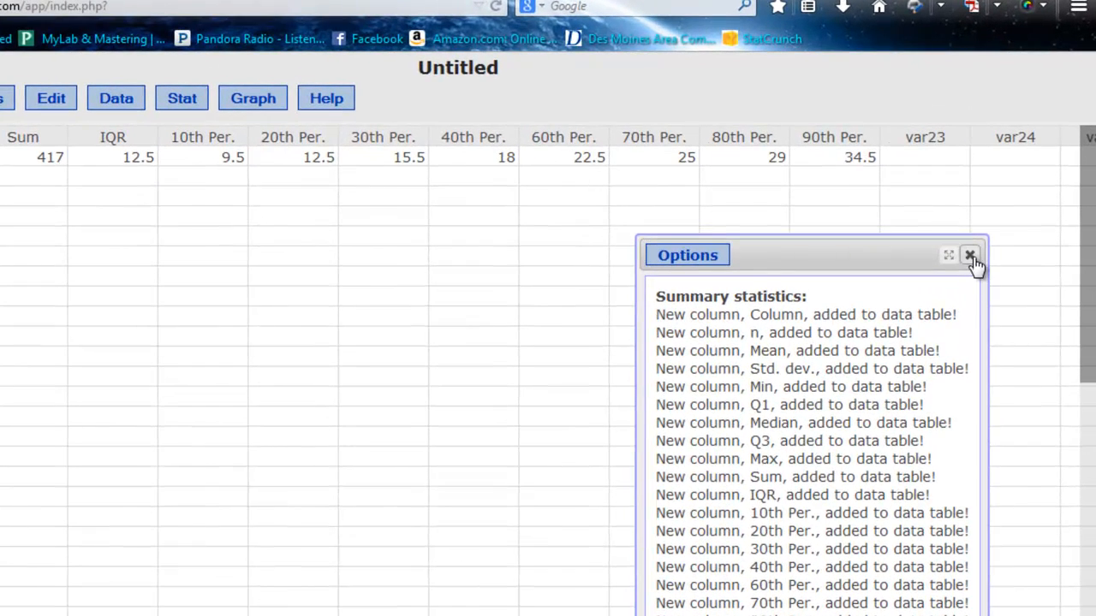
click(971, 256)
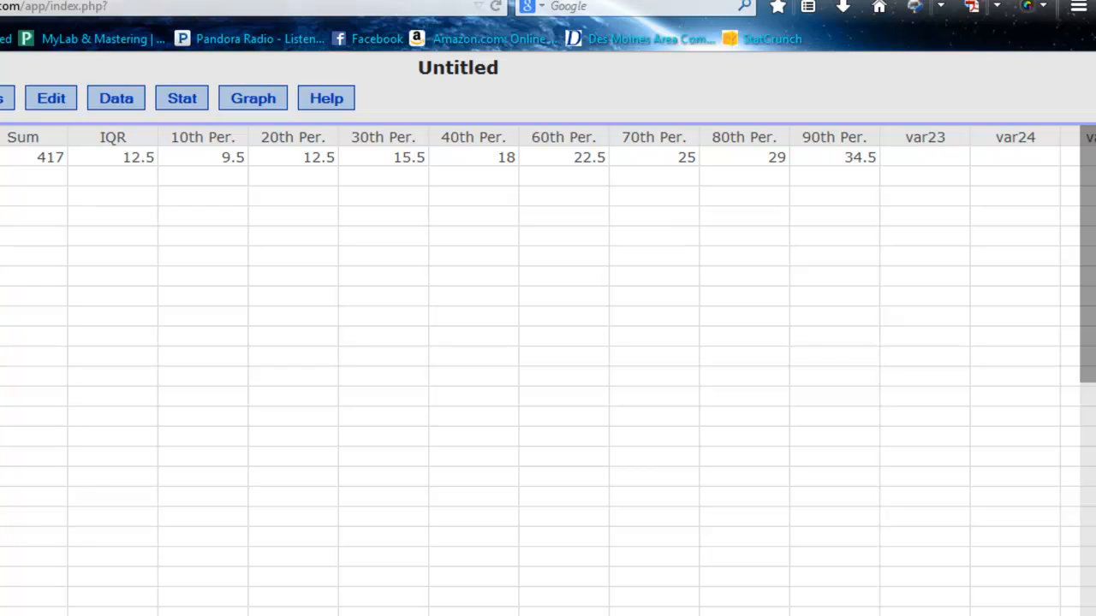
Examine the new summary columns in the data table, from n and Mean through the percentiles
scroll(539, 368, left, 10)
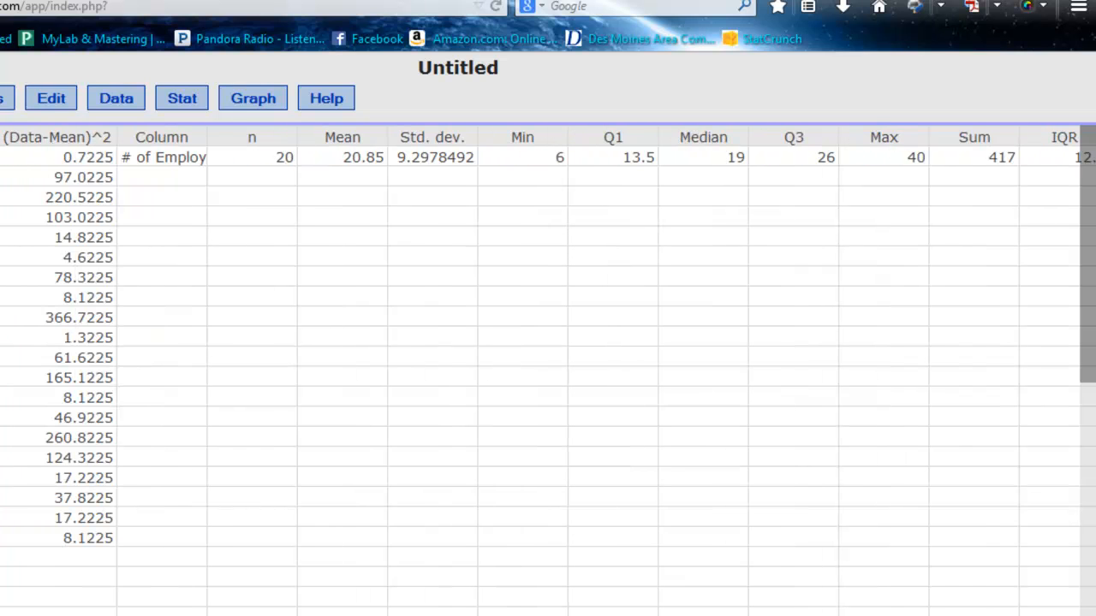
scroll(539, 368, left, 2)
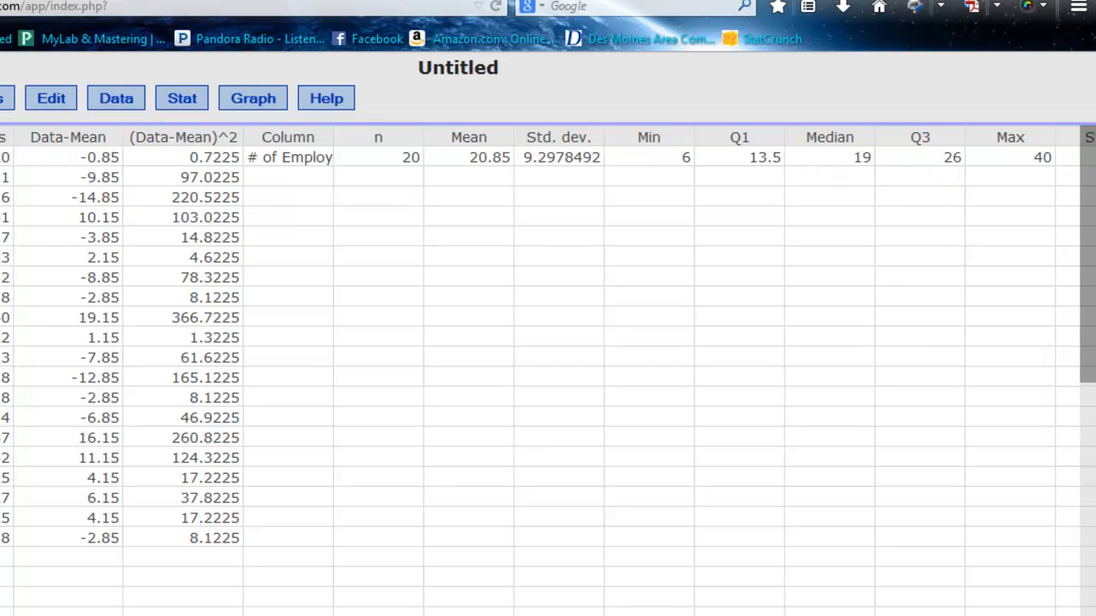
scroll(548, 369, right, 5)
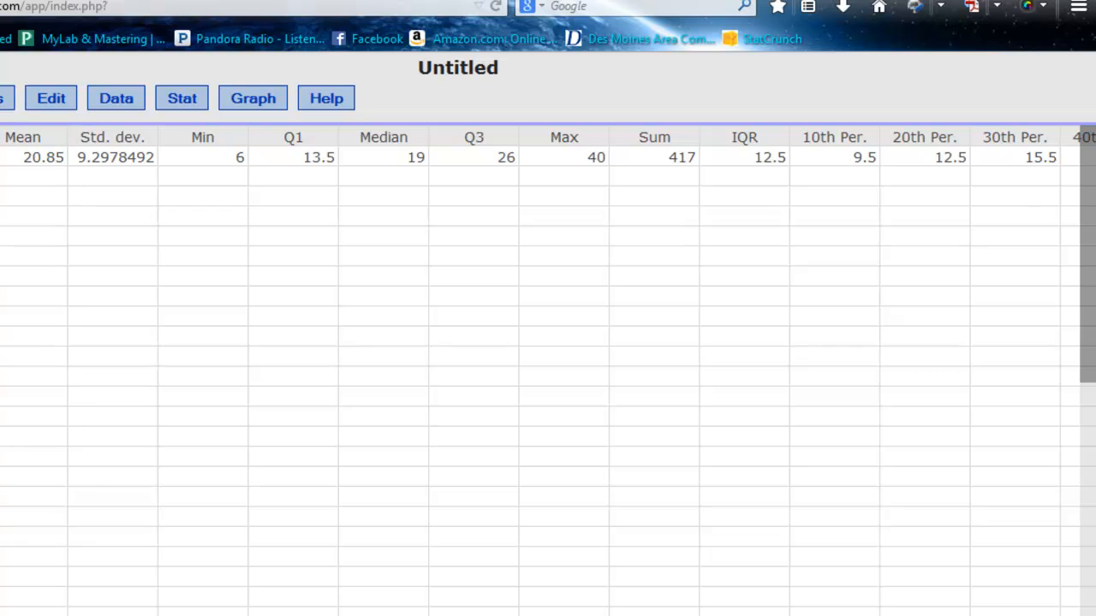
scroll(548, 368, right, 3)
scroll(548, 369, right, 5)
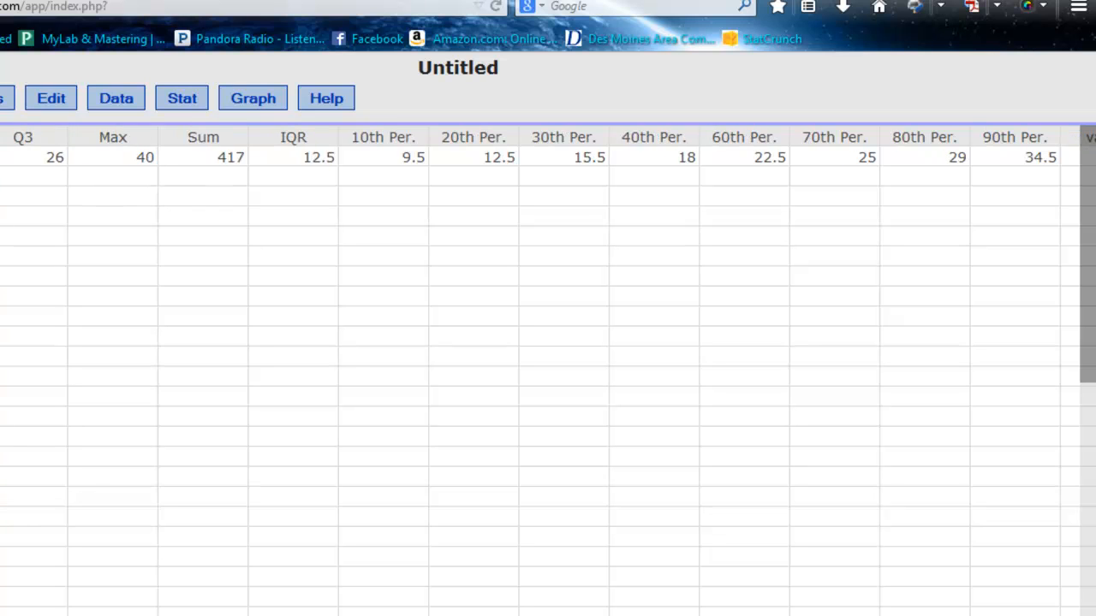
scroll(548, 368, left, 3)
drag(385, 615, 171, 615)
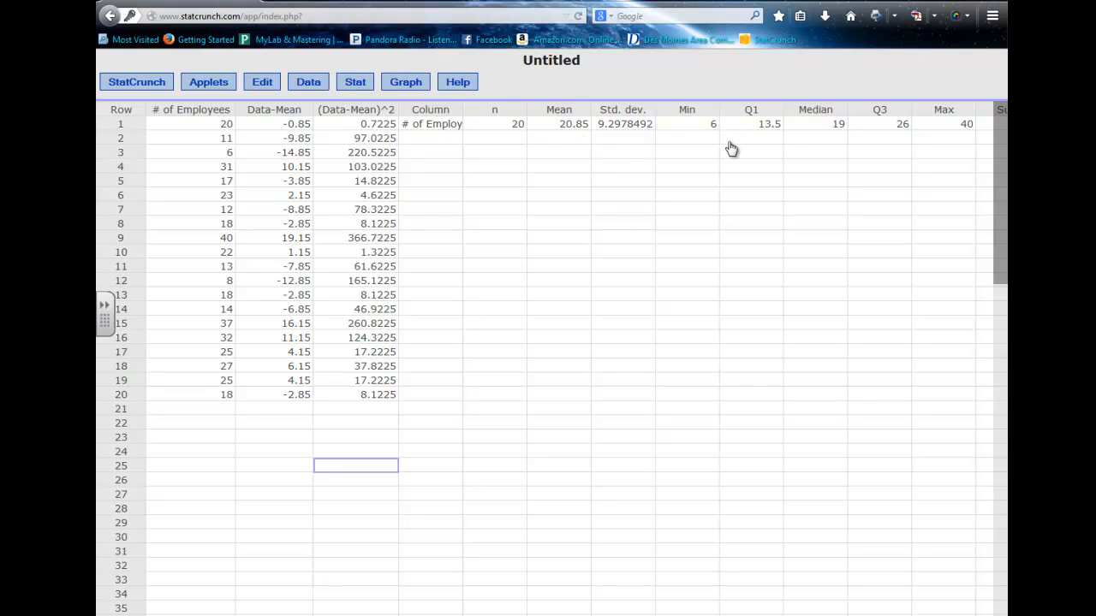
Start another column summary and choose Mean, Std. dev. and Median as the statistics, in that order
click(353, 86)
mouse_move(381, 120)
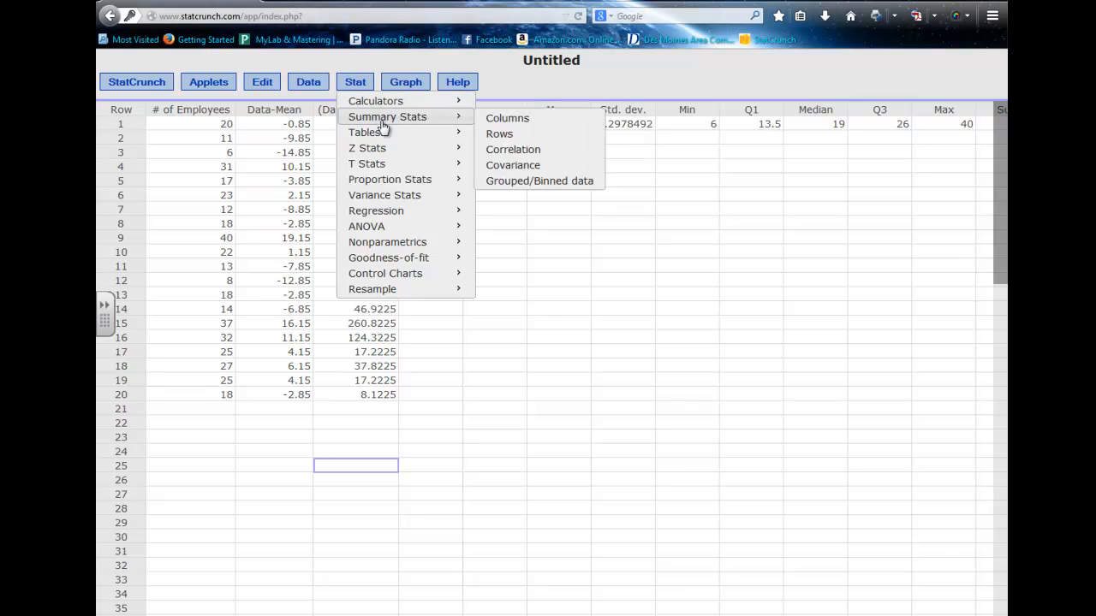
click(507, 119)
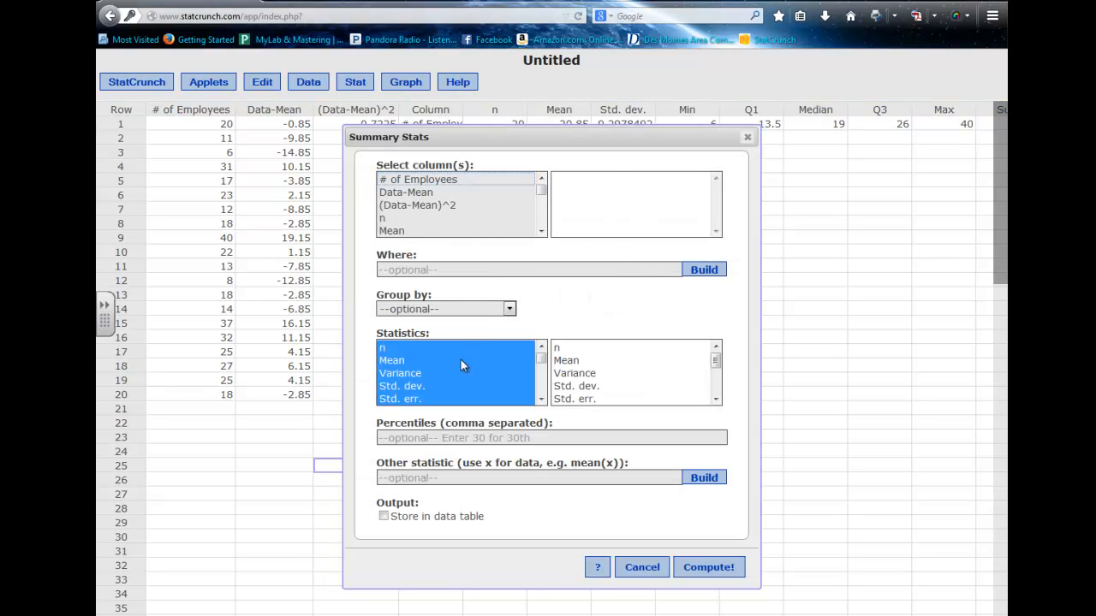
click(437, 363)
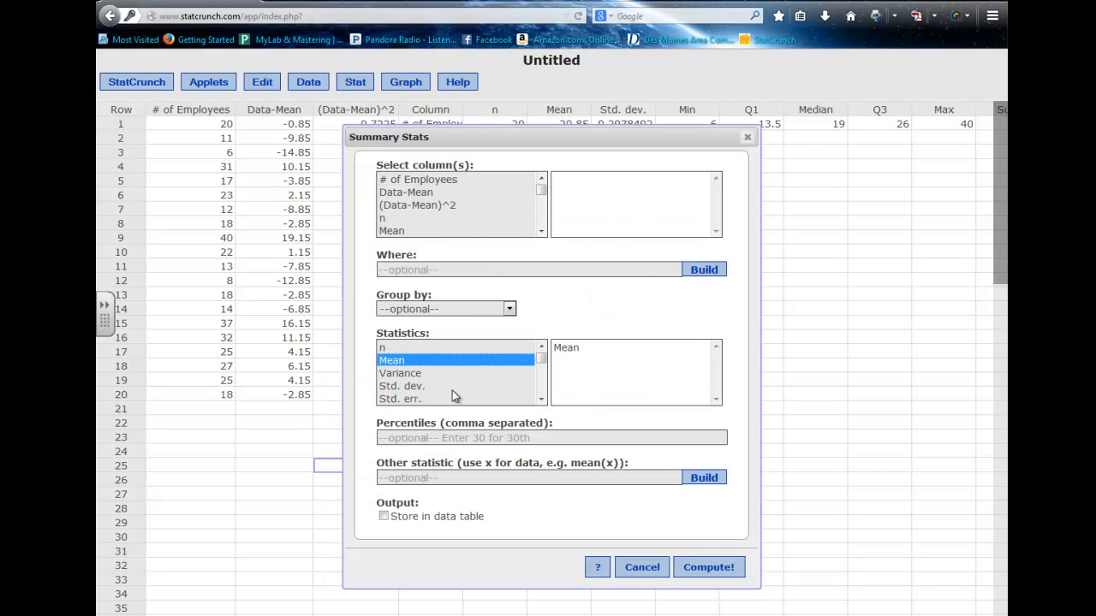
ctrl+click(452, 390)
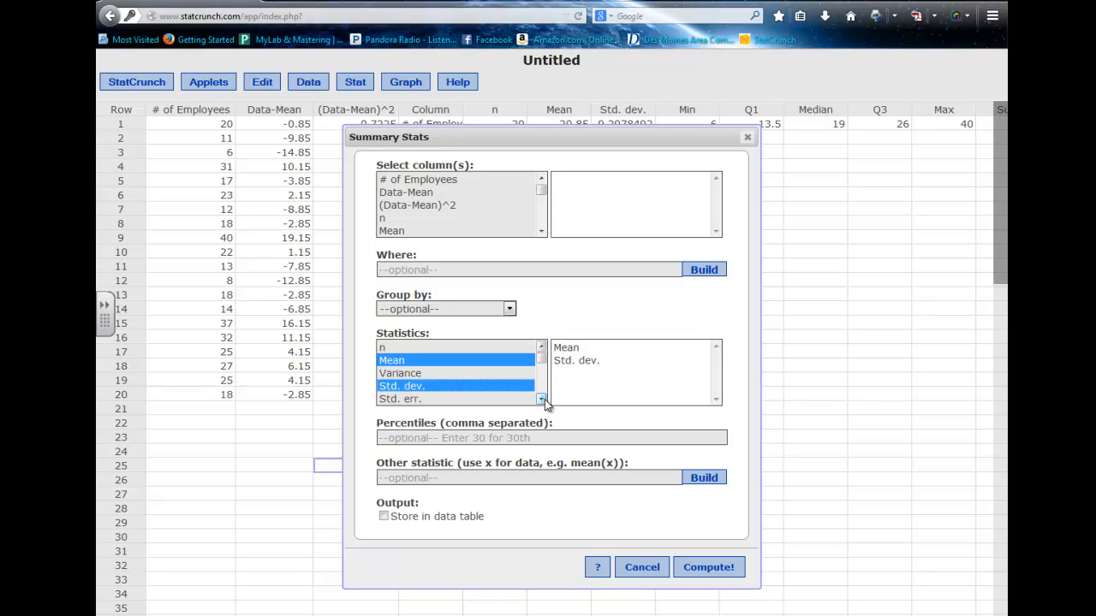
scroll(544, 402, down, 1)
ctrl+click(420, 375)
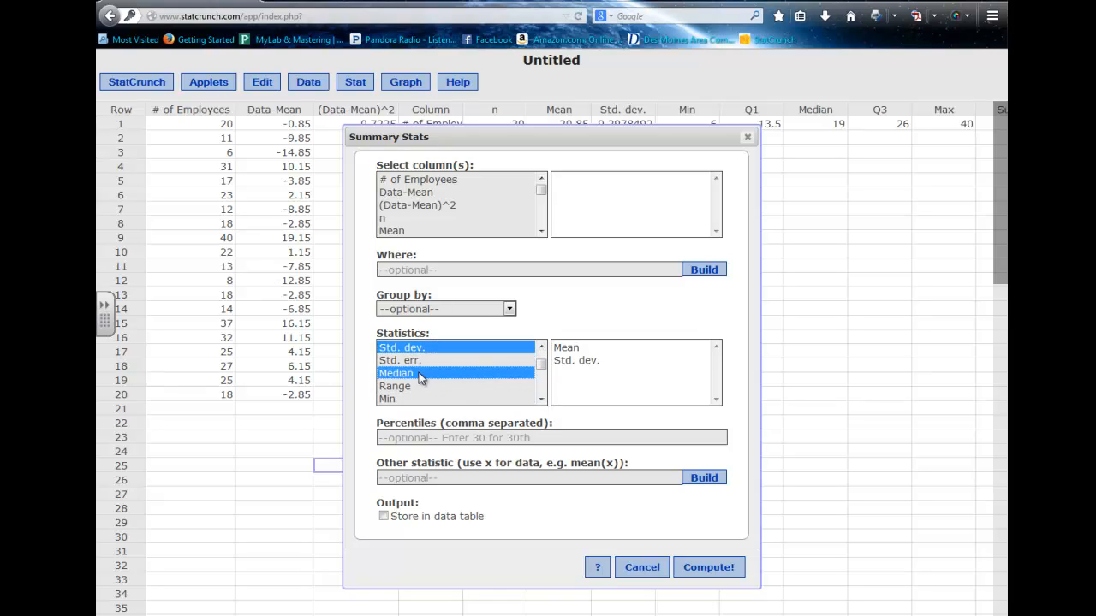
Add n as the last statistic and select # of Employees as the column to summarize
scroll(437, 380, up, 1)
scroll(438, 380, up, 1)
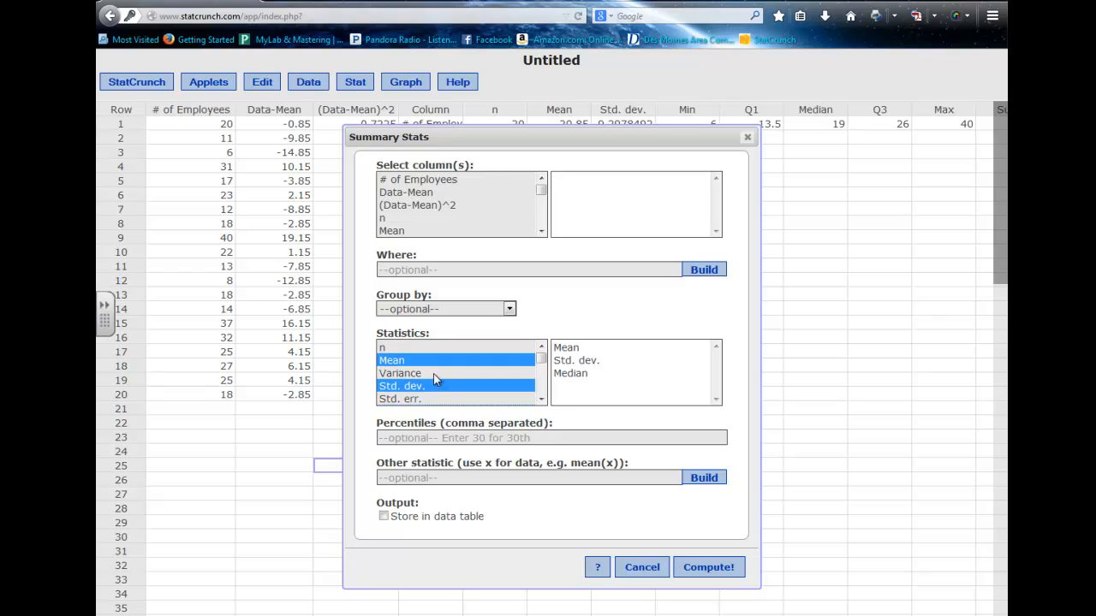
ctrl+click(400, 348)
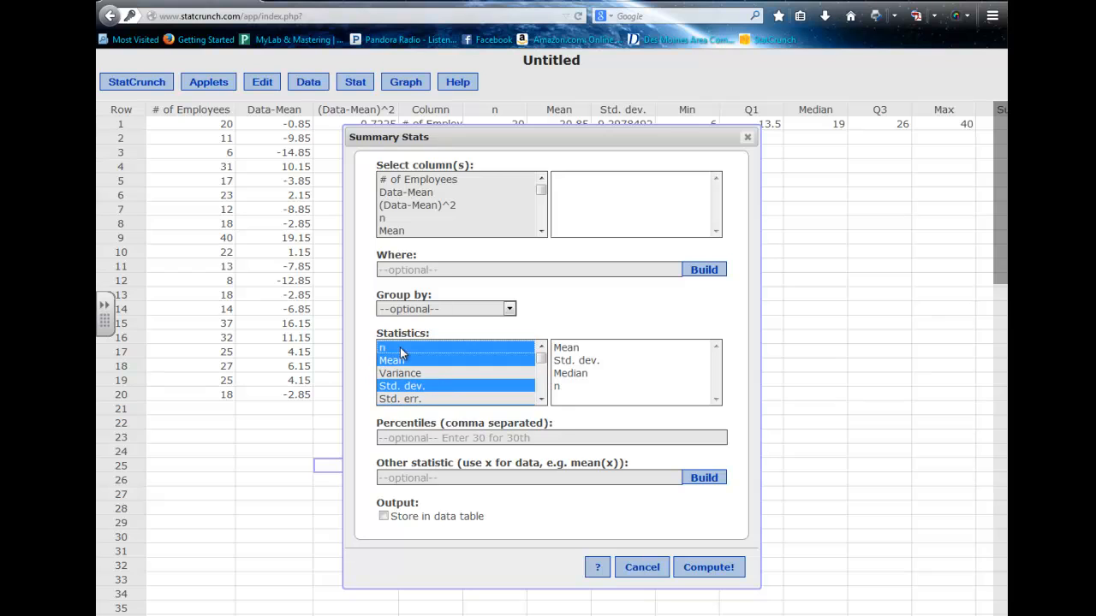
click(442, 184)
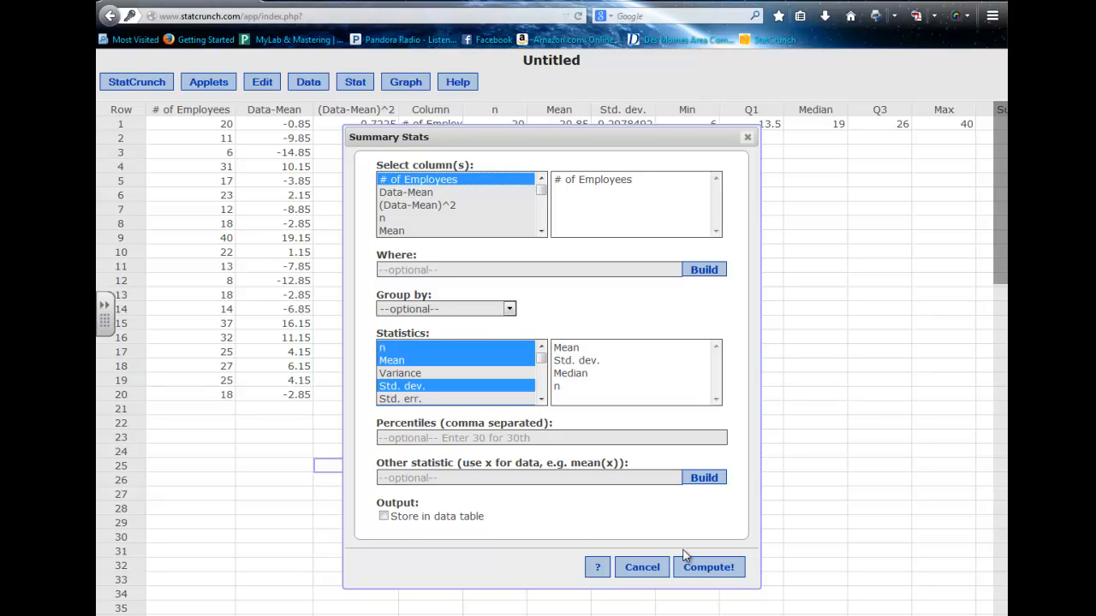
Compute the summary statistics, then move the results window over the first data columns and enlarge it
click(701, 571)
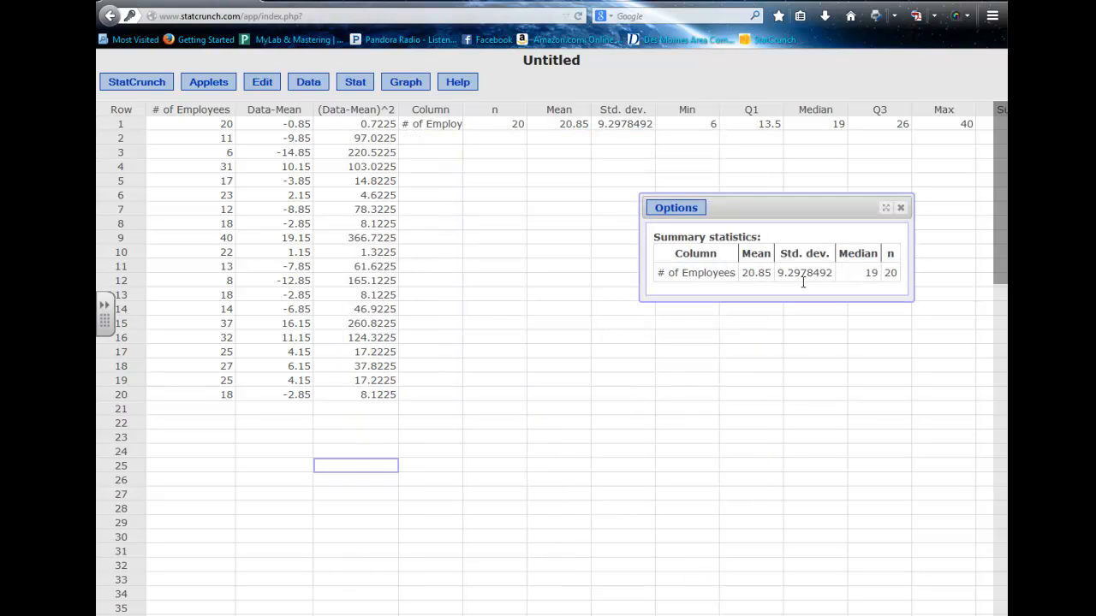
drag(806, 215, 496, 262)
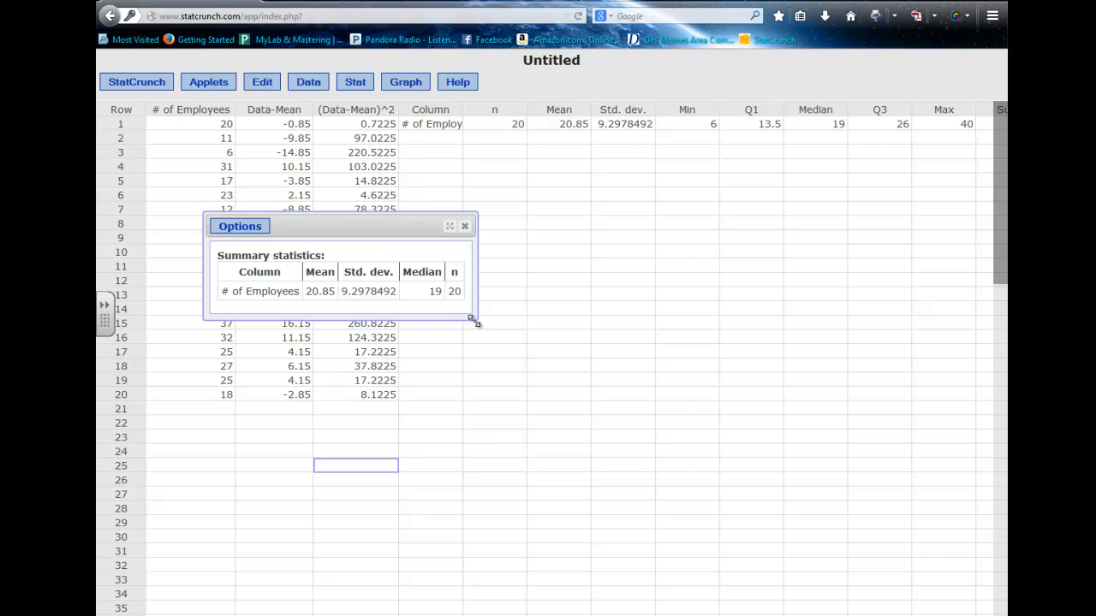
drag(474, 317, 568, 419)
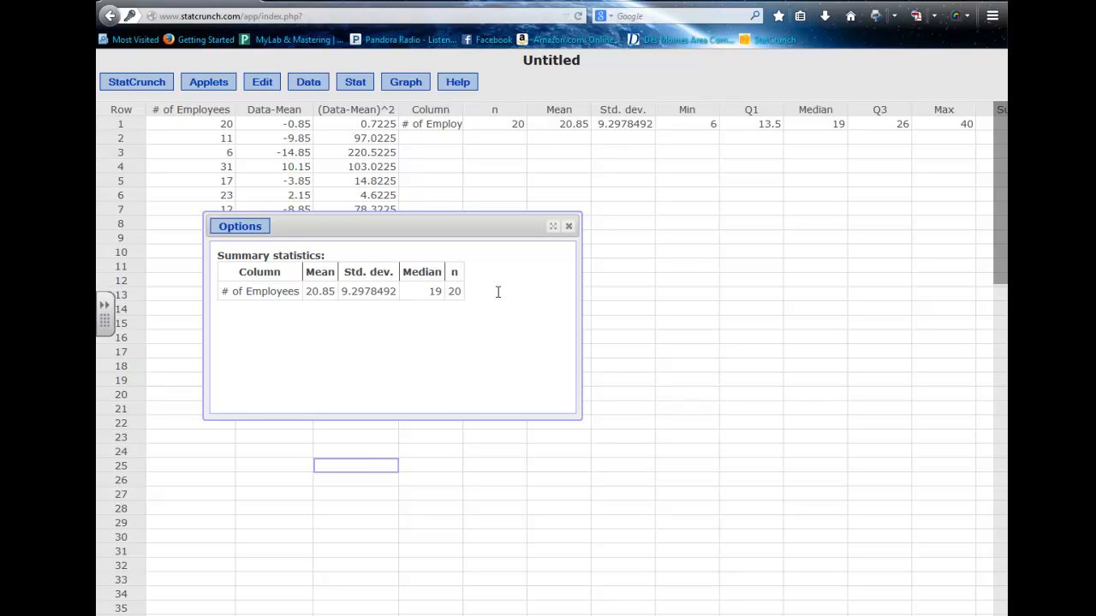
Reopen the settings of the computed # of Employees summary for editing
click(243, 229)
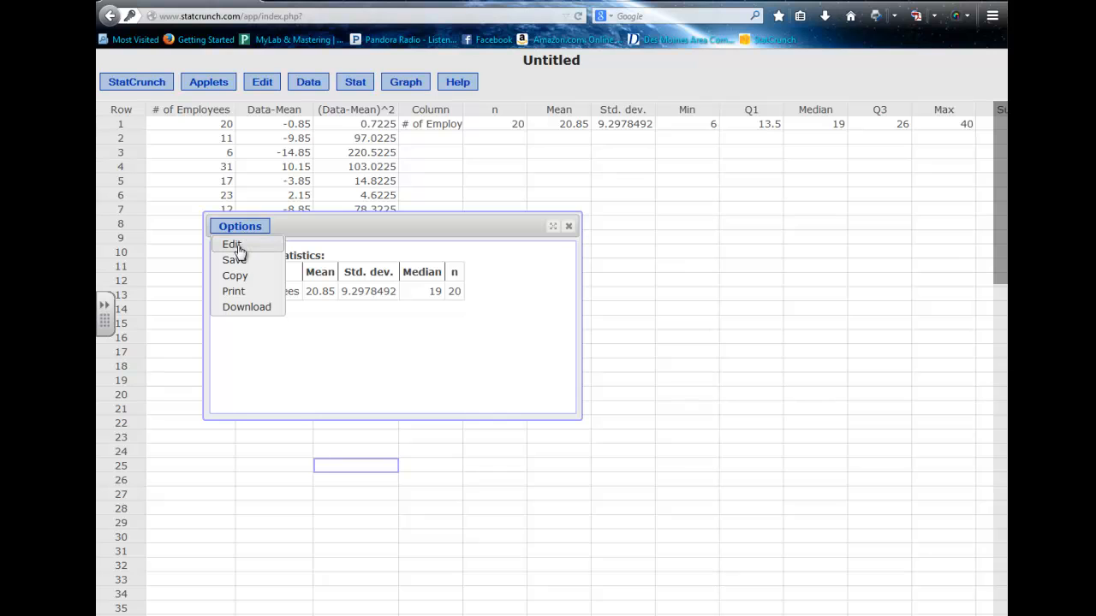
click(235, 246)
click(541, 400)
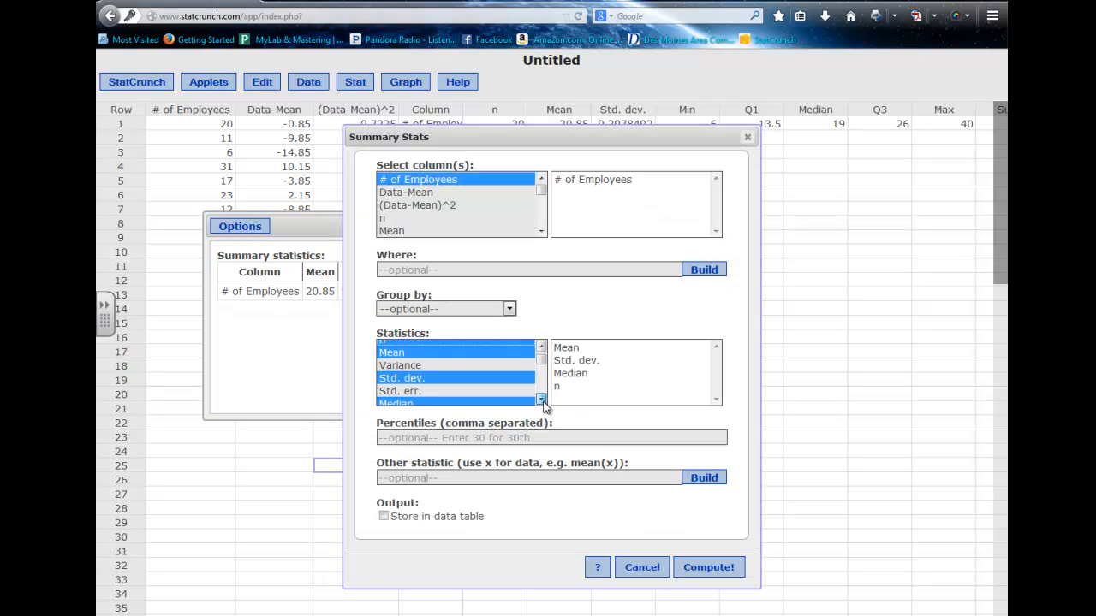
click(541, 400)
click(541, 400)
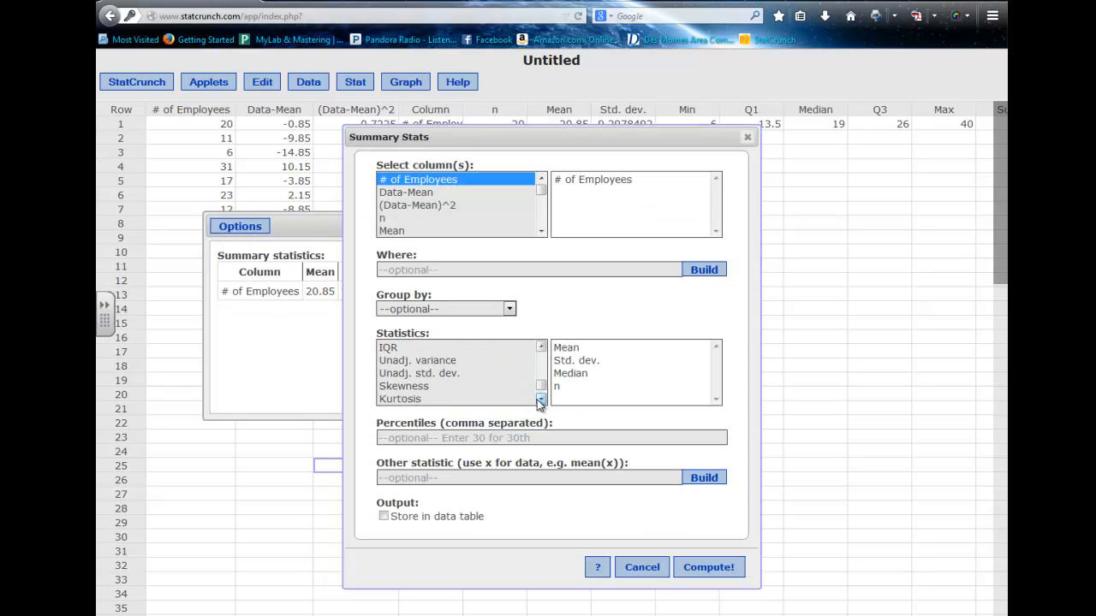
click(395, 350)
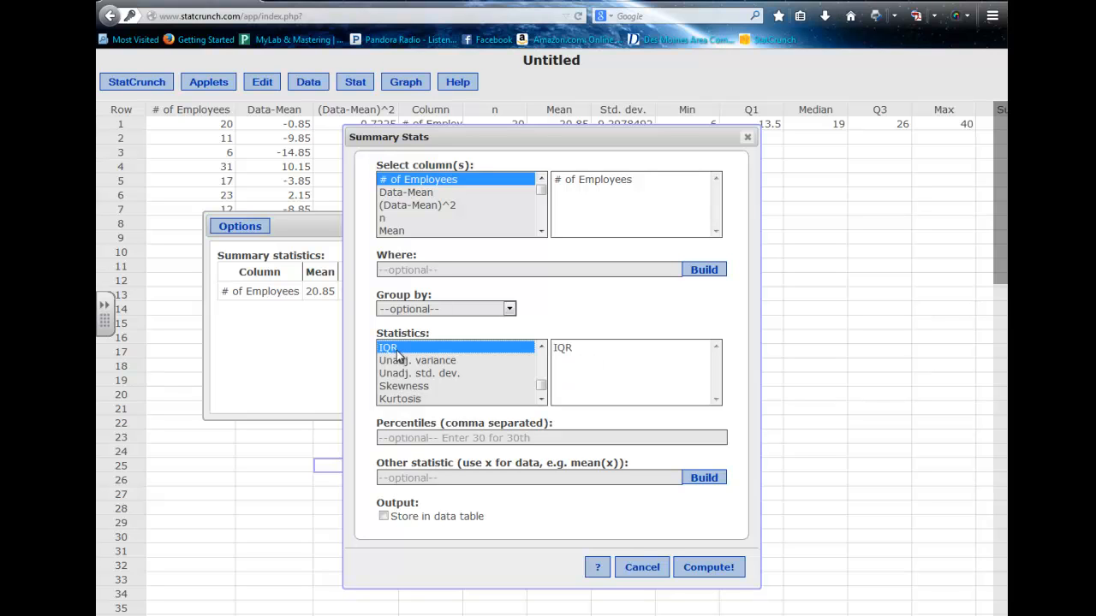
drag(542, 389, 545, 359)
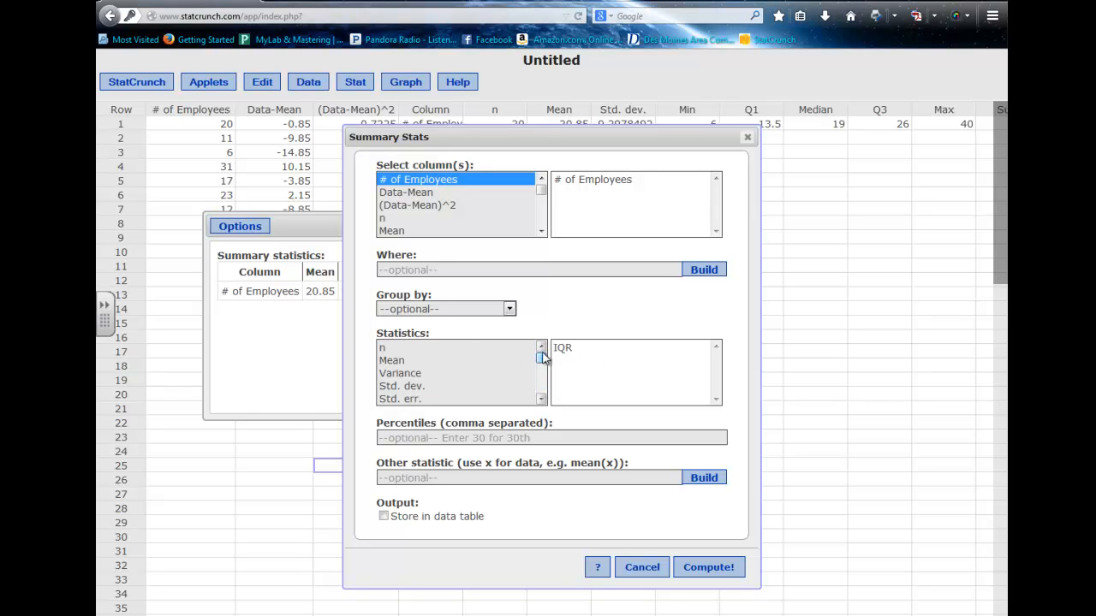
Choose n, Mean, Std. dev. and Median as the statistics, in that order
click(384, 351)
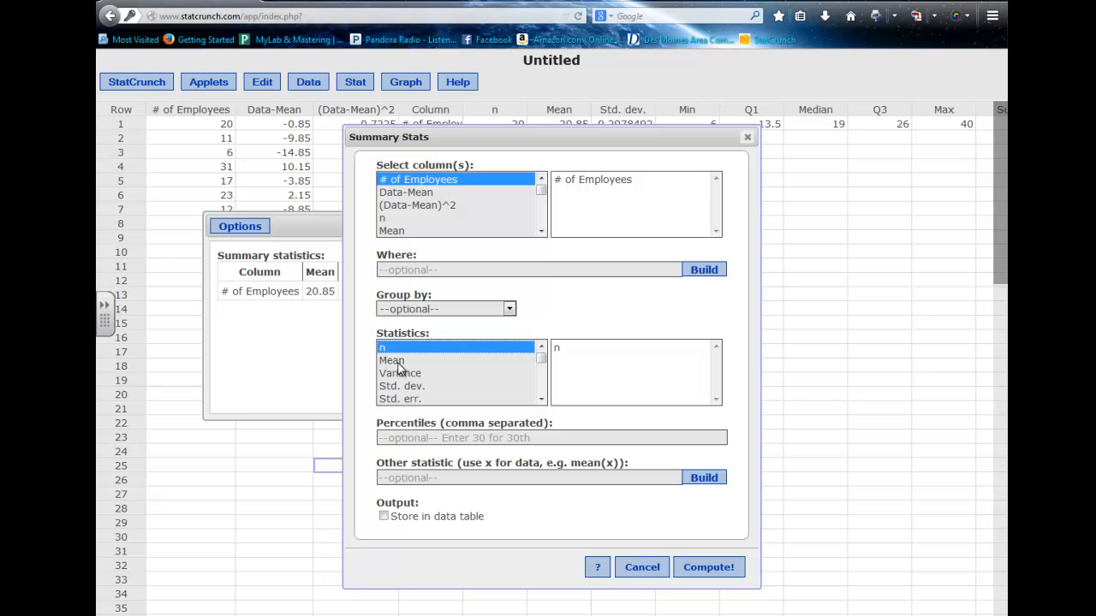
ctrl+click(398, 363)
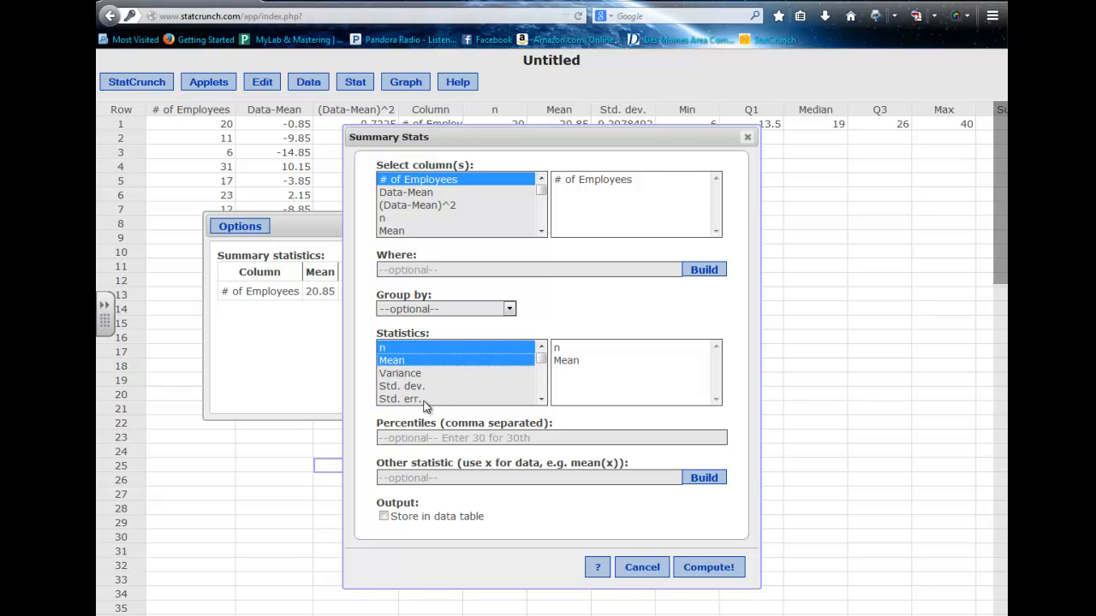
ctrl+click(420, 390)
scroll(465, 386, down, 2)
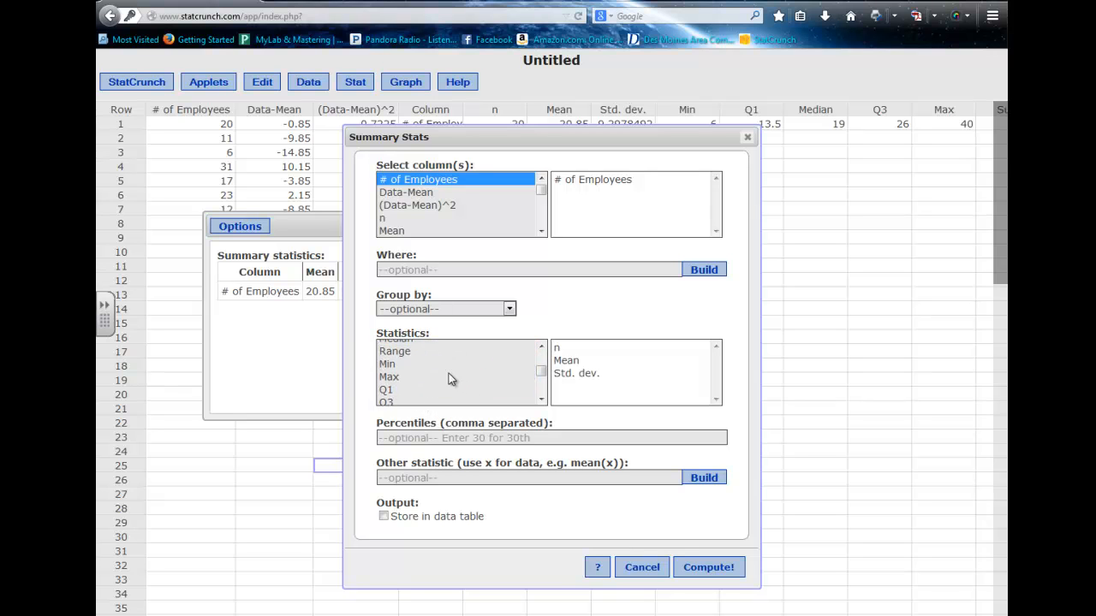
scroll(407, 382, up, 1)
ctrl+click(406, 375)
Add IQR as the last statistic and compute the revised # of Employees summary
scroll(405, 389, down, 3)
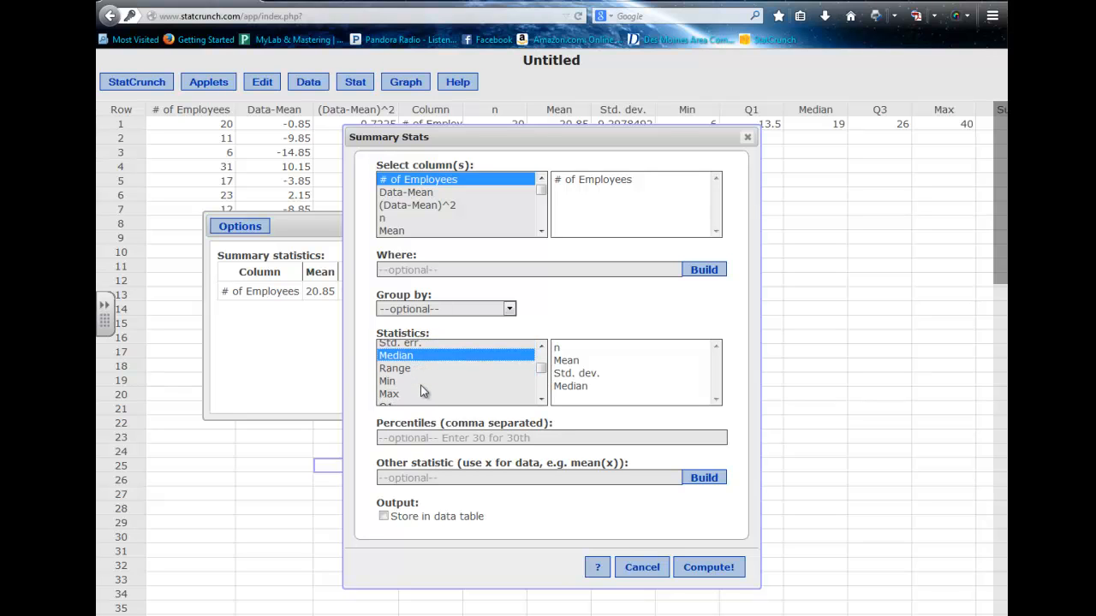
scroll(406, 393, down, 2)
ctrl+click(410, 389)
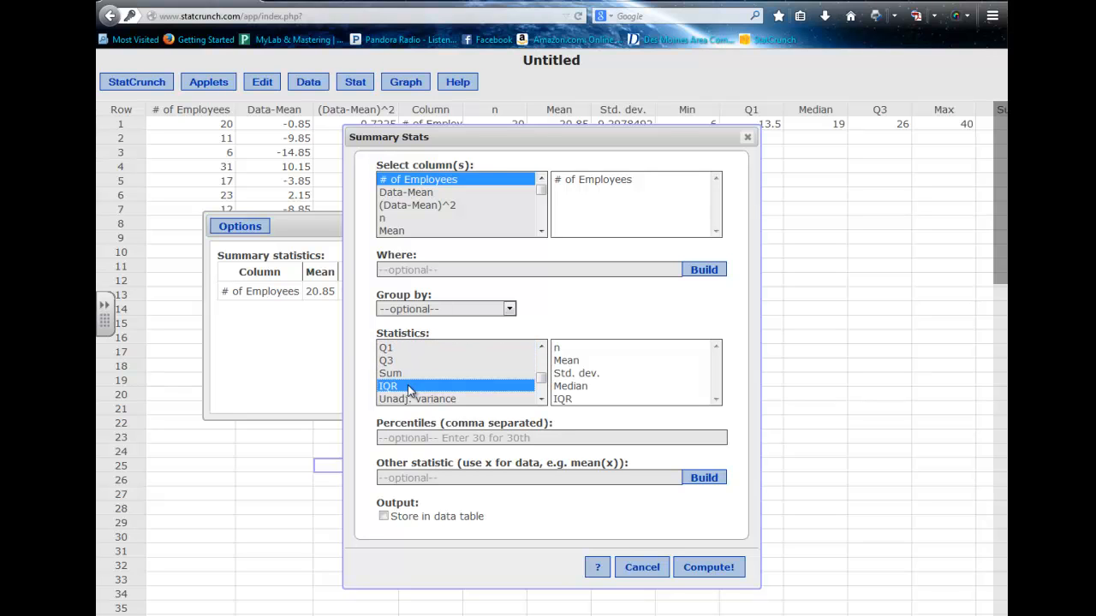
click(721, 569)
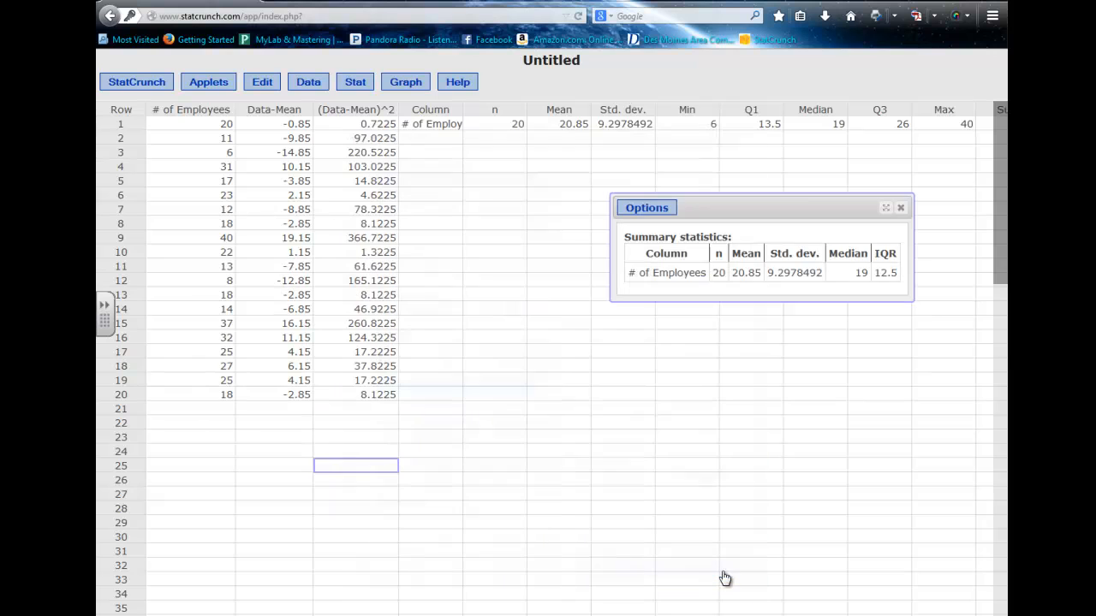
Move the revised results window closer to the data columns, then close it
drag(805, 210, 514, 201)
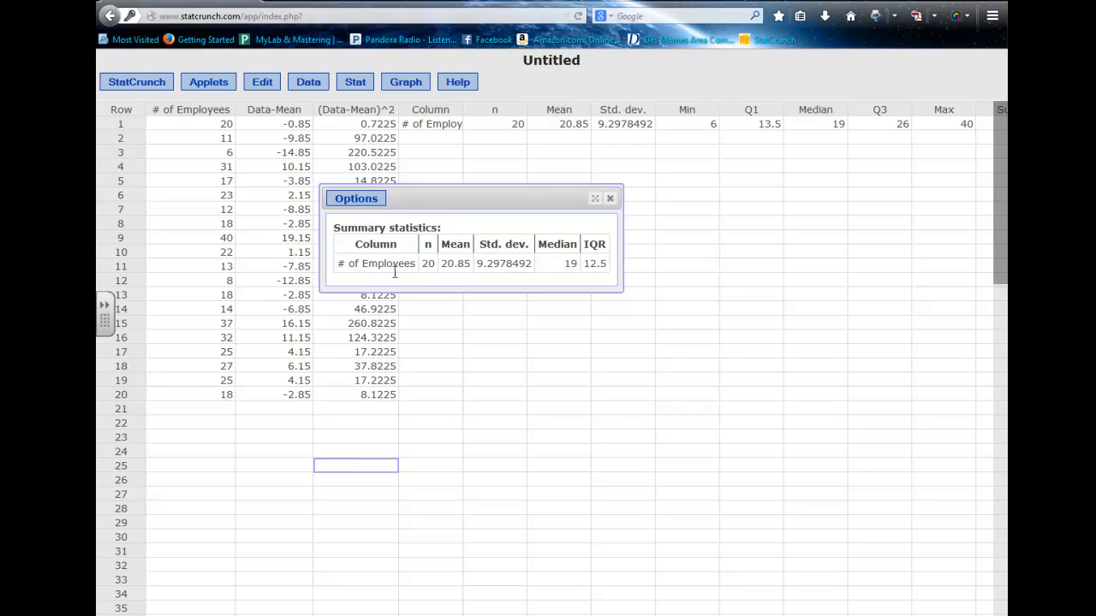
click(611, 201)
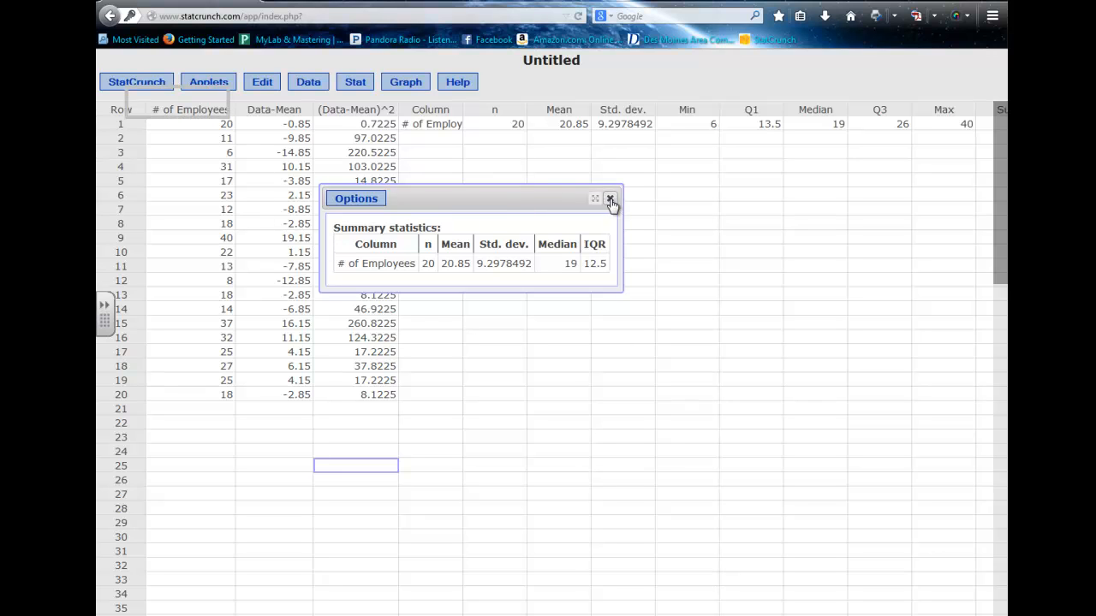
click(538, 283)
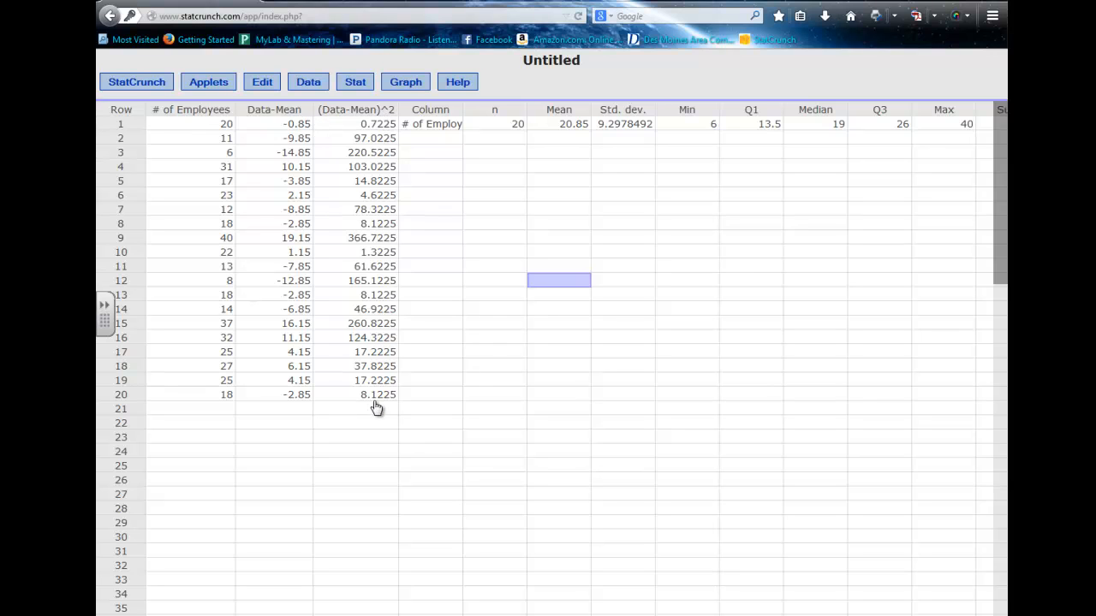
Start a column summary of (Data-Mean)^2 with Sum as the only statistic
click(355, 84)
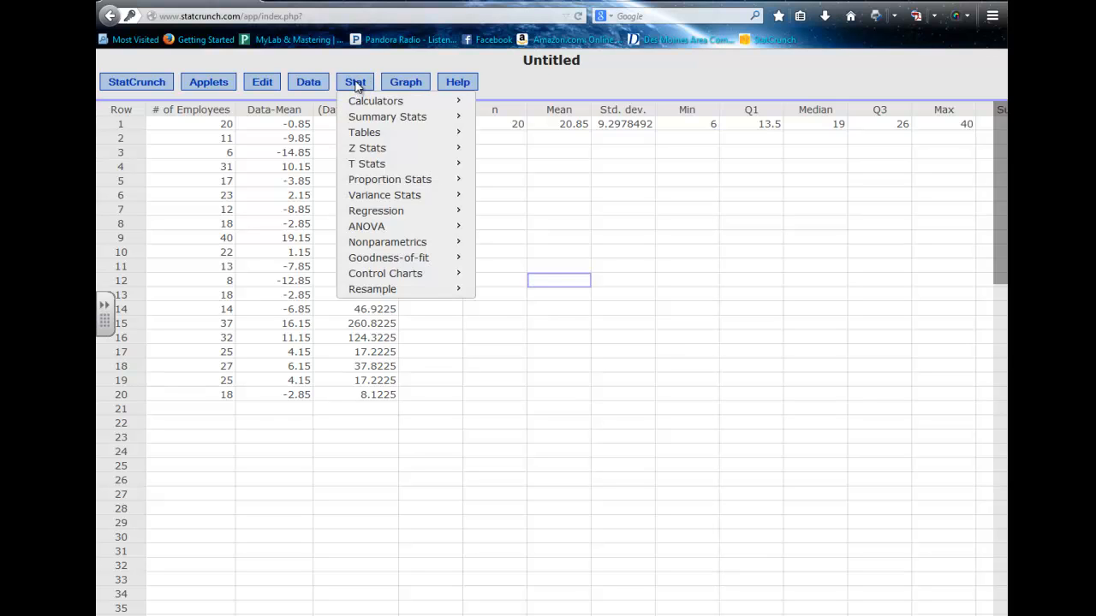
mouse_move(372, 116)
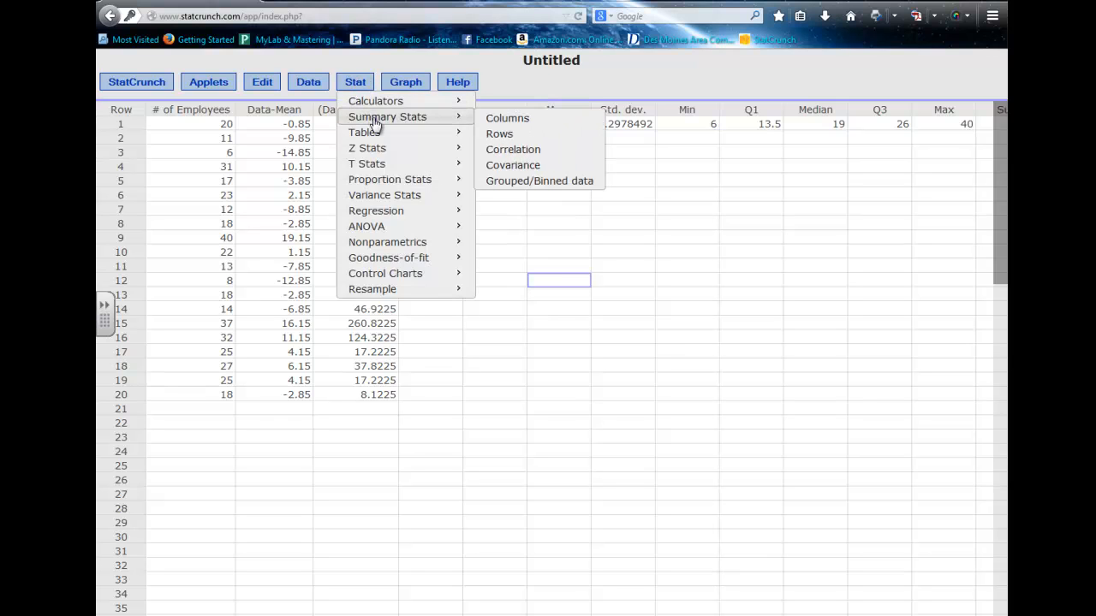
click(511, 119)
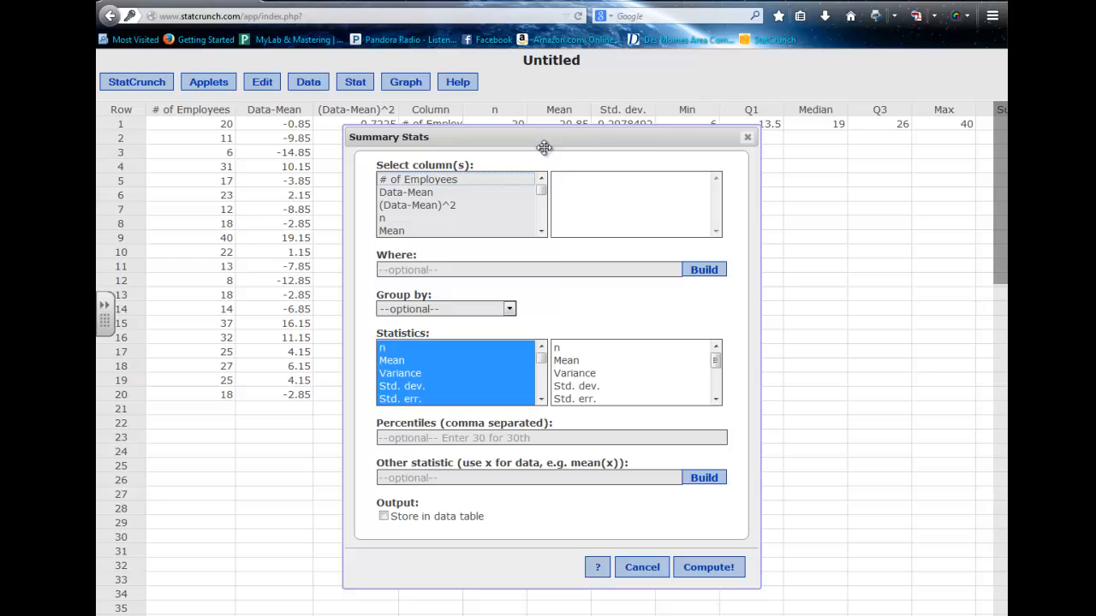
click(417, 207)
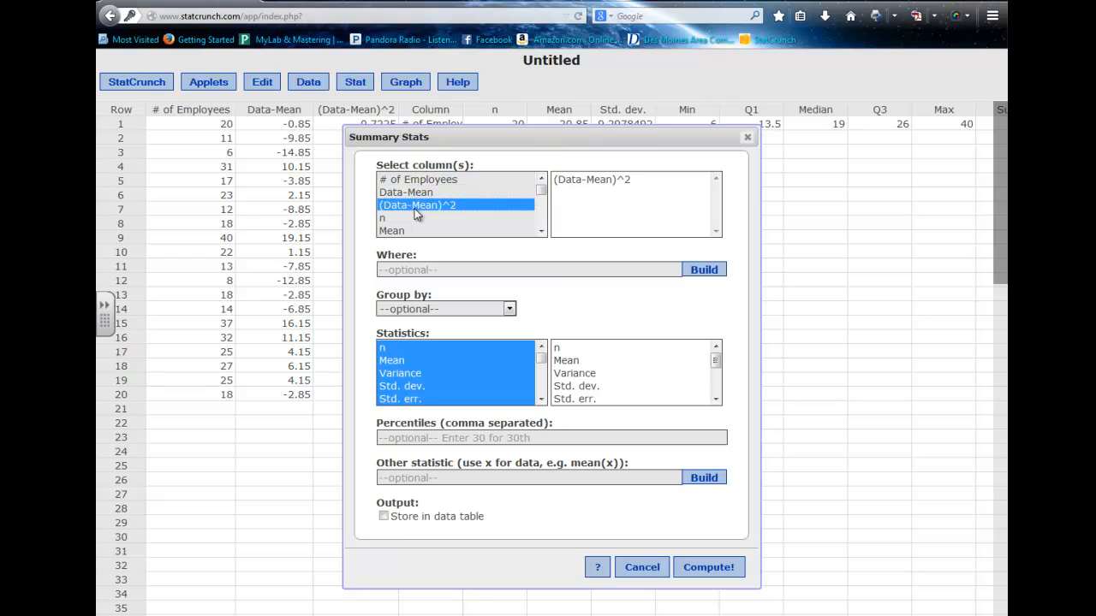
click(475, 374)
drag(541, 363, 542, 389)
click(416, 372)
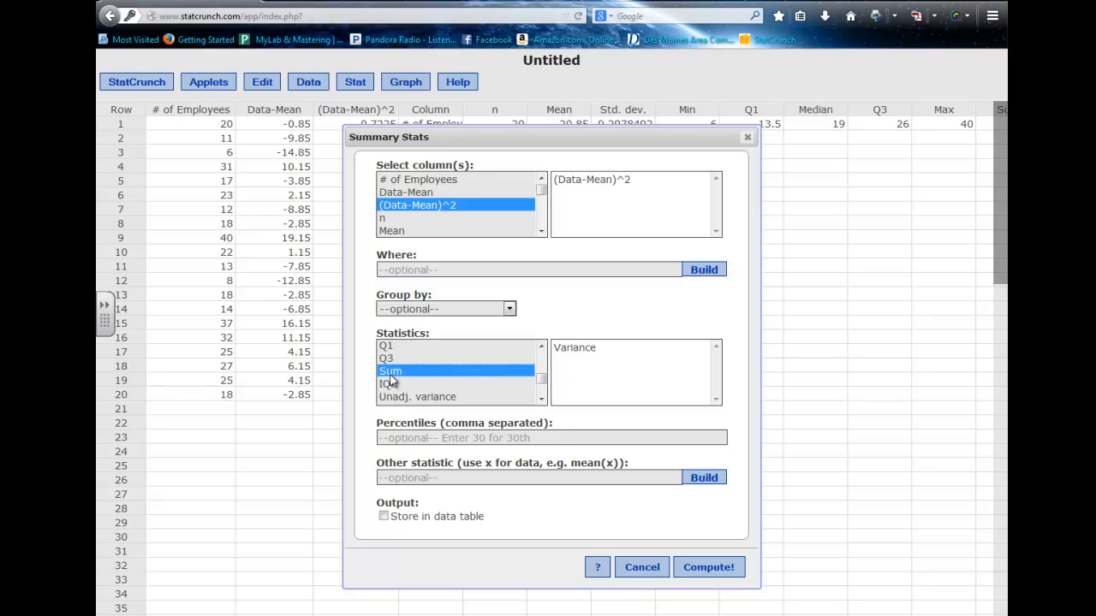
Compute the sum of the (Data-Mean)^2 column, move the results window beside it, and close the window
click(710, 570)
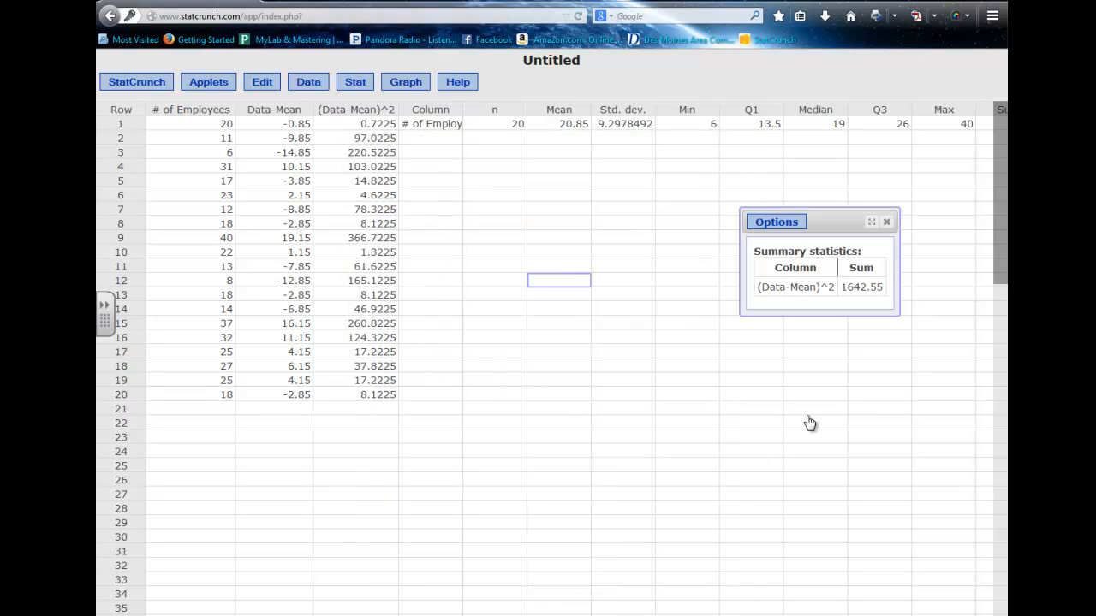
drag(848, 221, 525, 194)
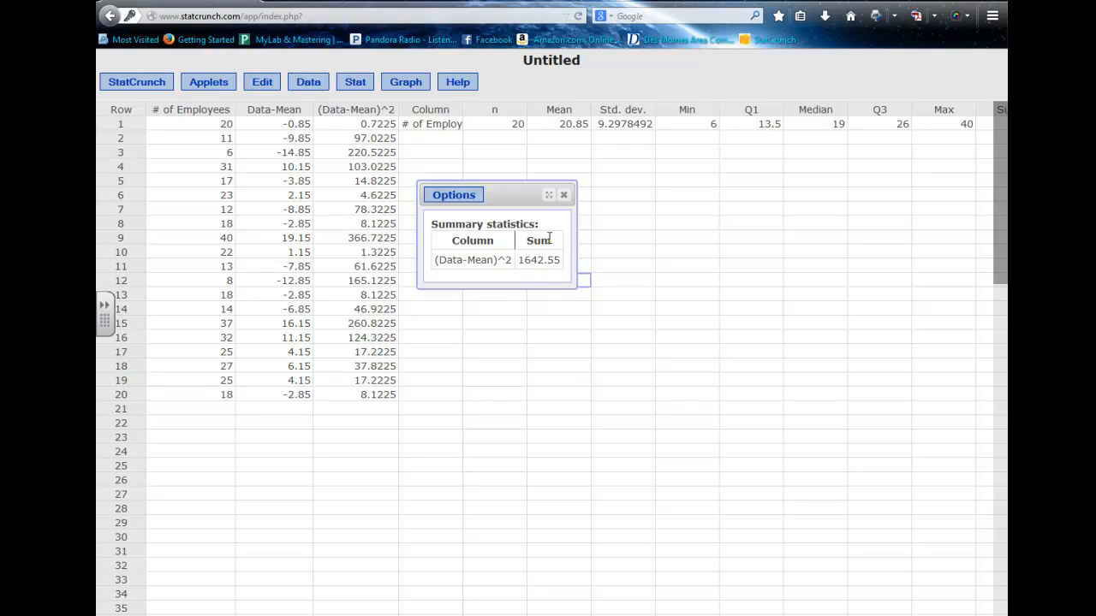
click(563, 195)
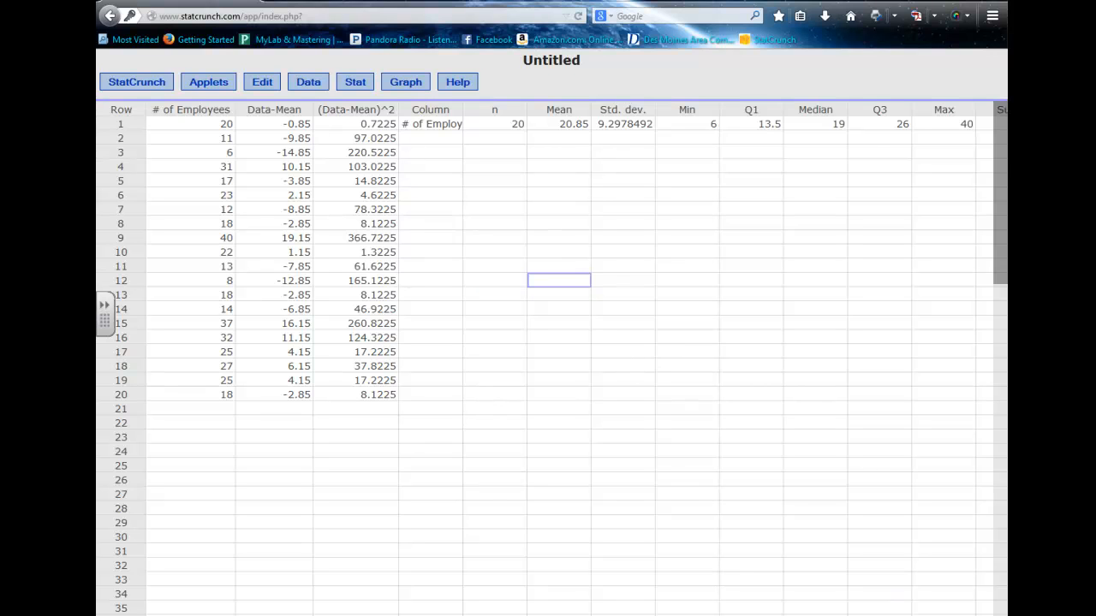